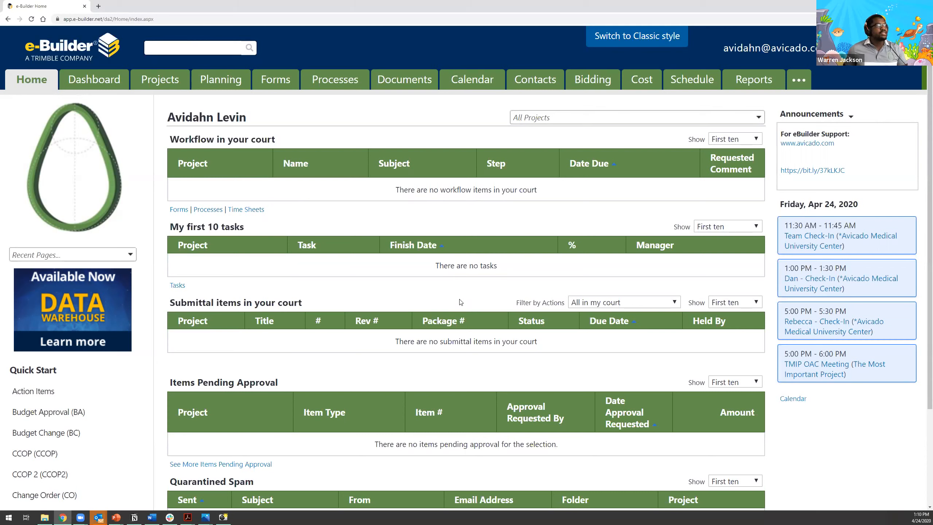
Step: Open the Setup module in a separate browser tab and switch to it
left_click(800, 82)
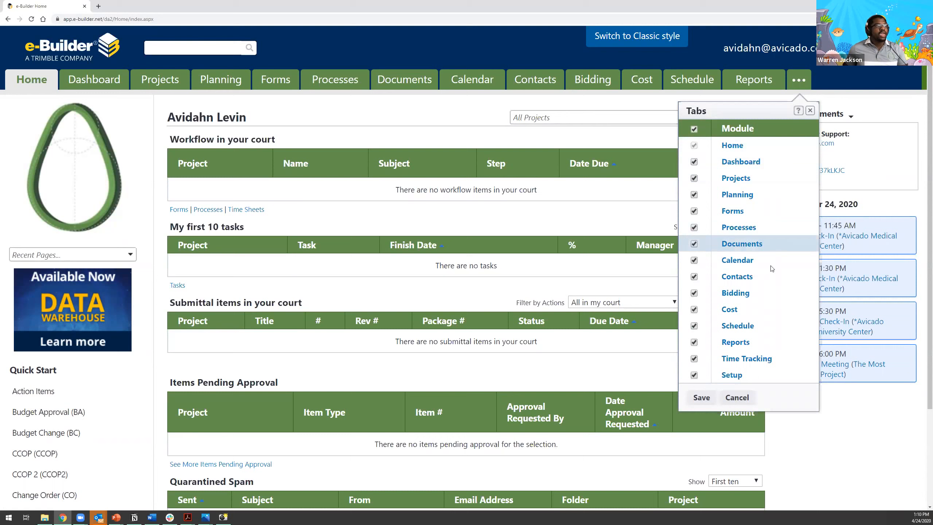
right_click(730, 376)
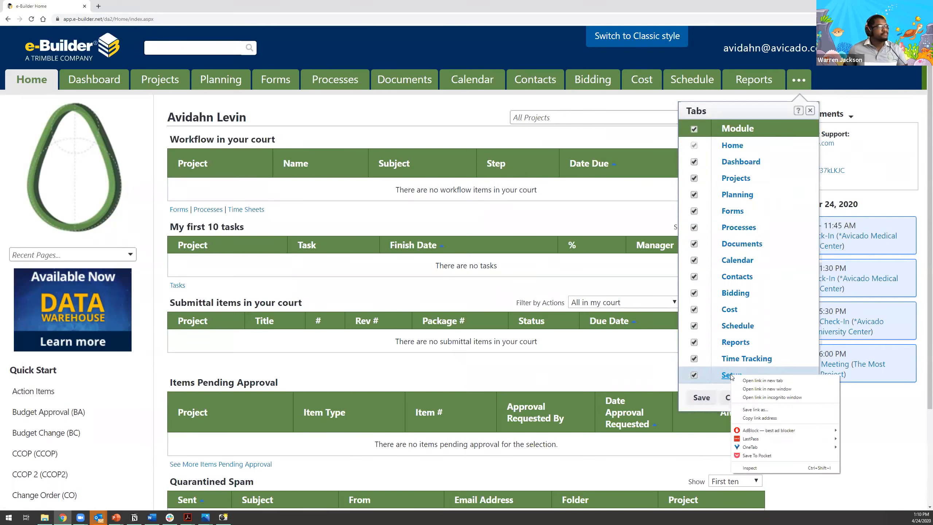
left_click(752, 380)
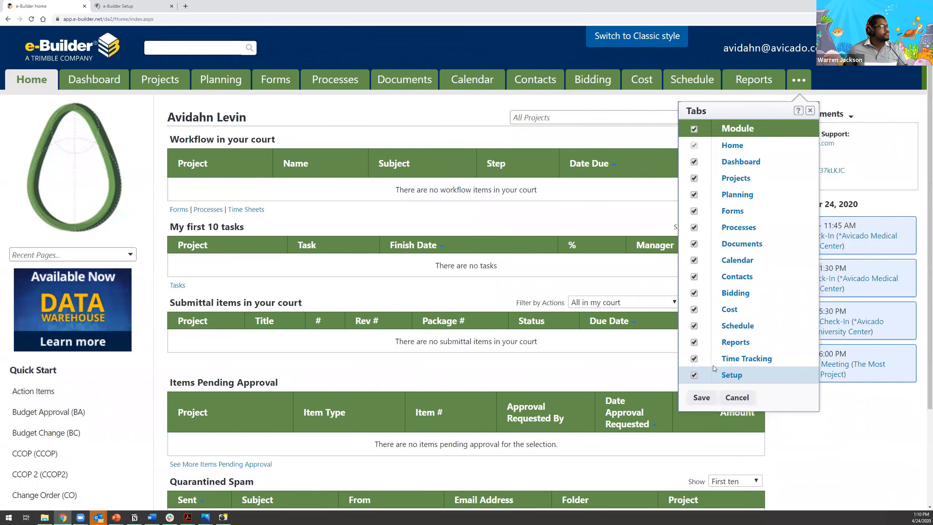
left_click(132, 8)
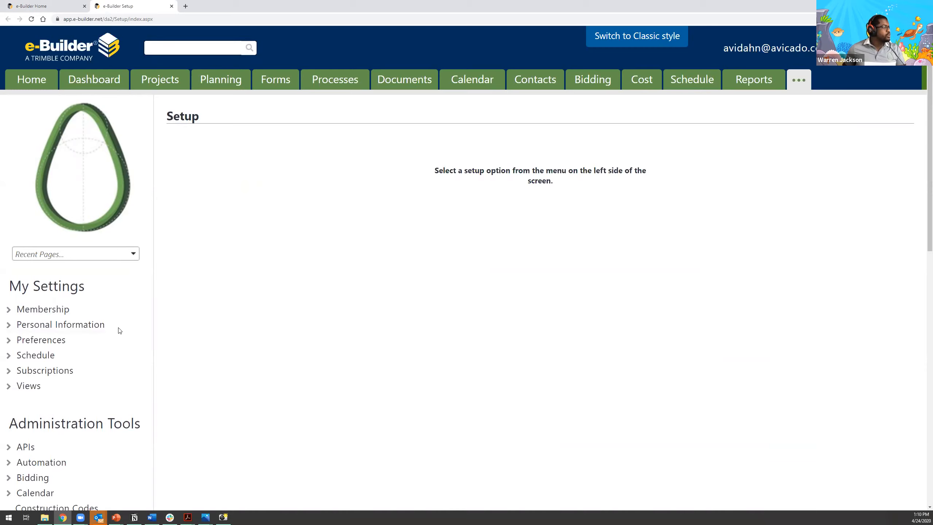
Step: View the master tasks of the "Live Training - Schedule" master process in the schedule administration settings
scroll(119, 330, "down", 7)
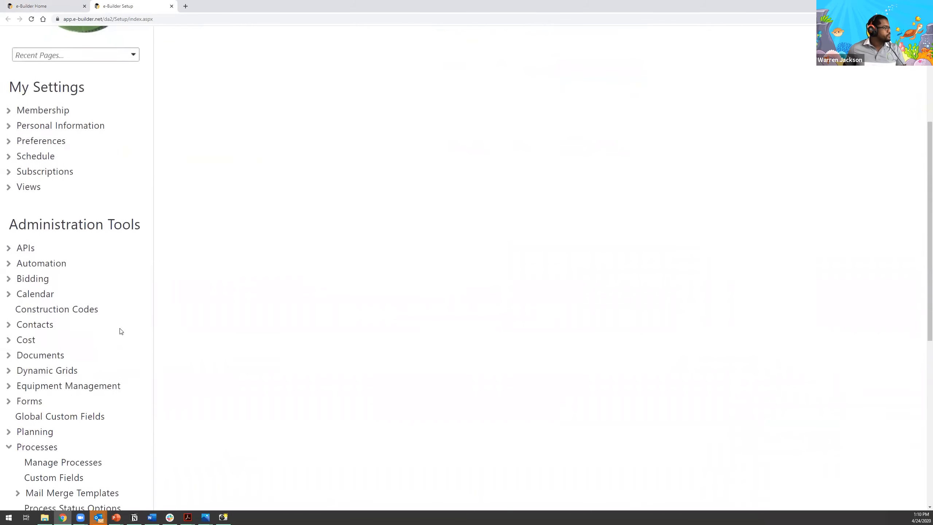
scroll(121, 331, "down", 8)
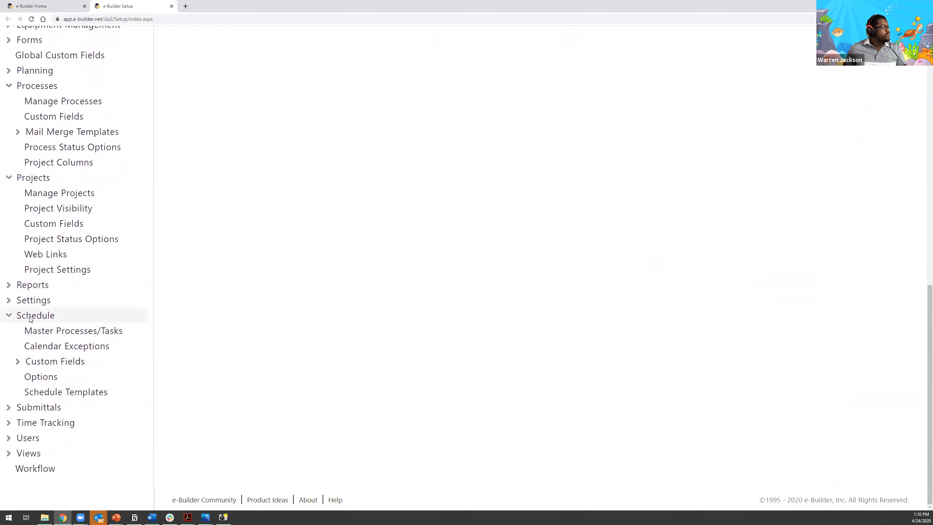
left_click(63, 331)
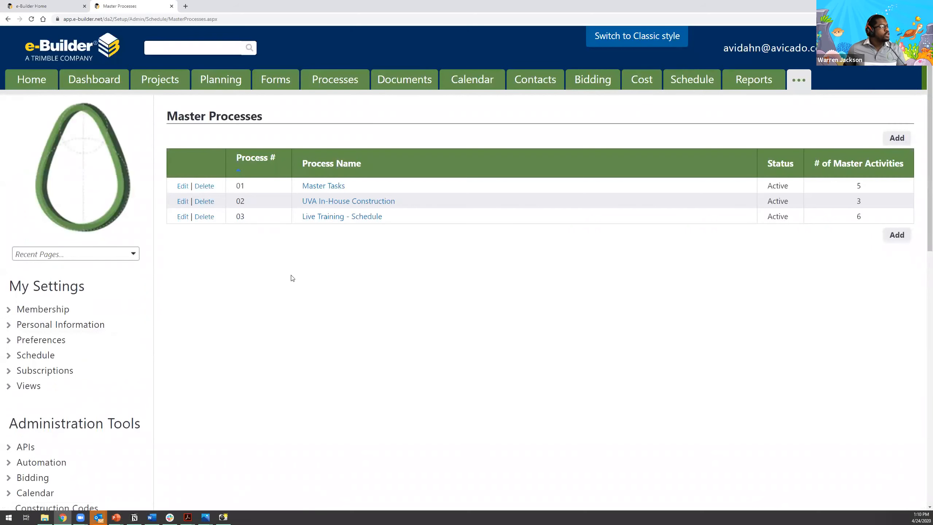
left_click(342, 217)
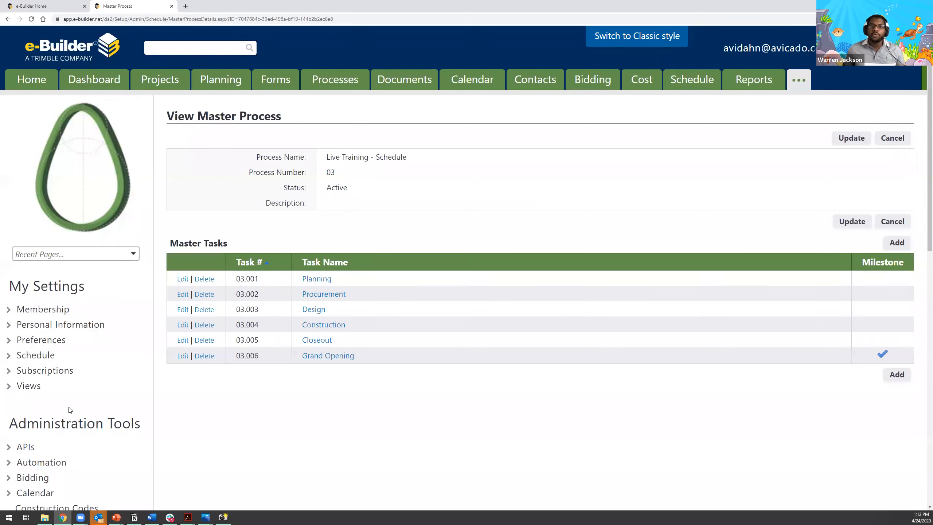
Step: Open the schedule template "*Schedule Template - Live Training" for editing from the schedule administration settings
scroll(69, 410, "down", 10)
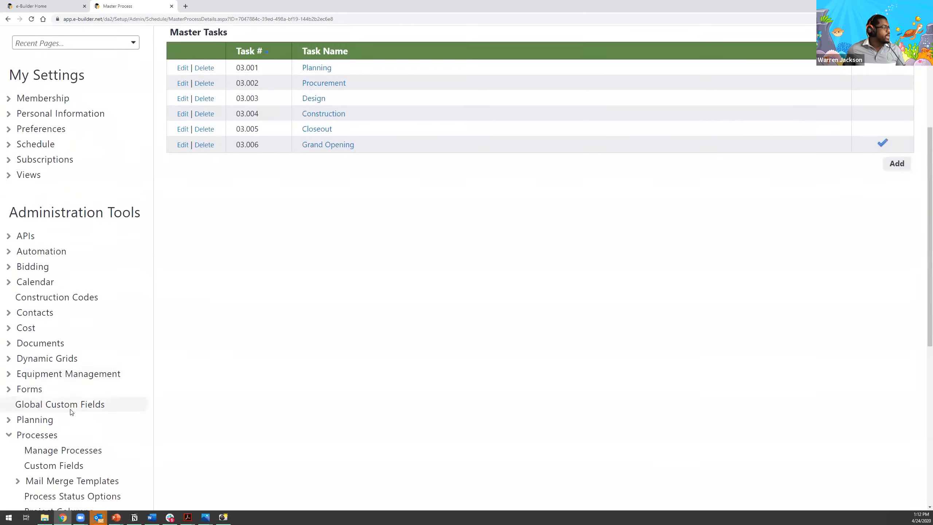
scroll(73, 412, "down", 4)
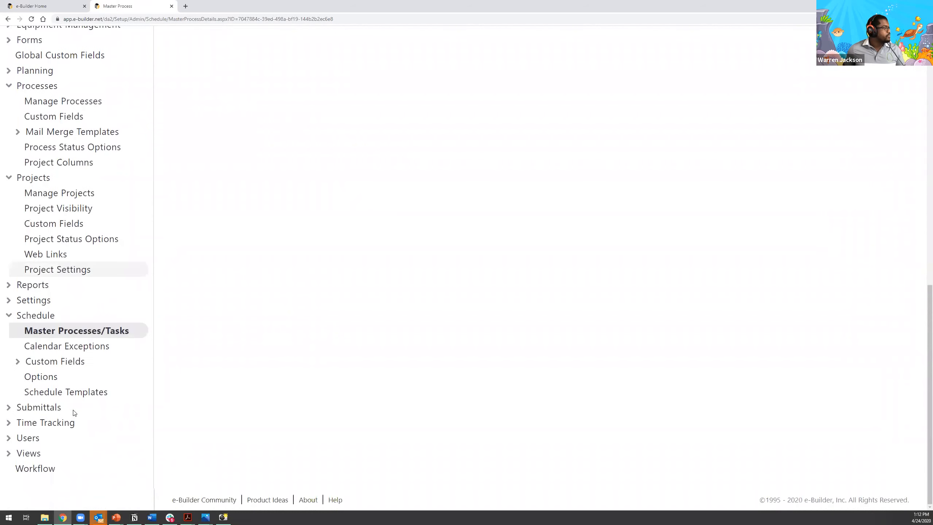
left_click(83, 392)
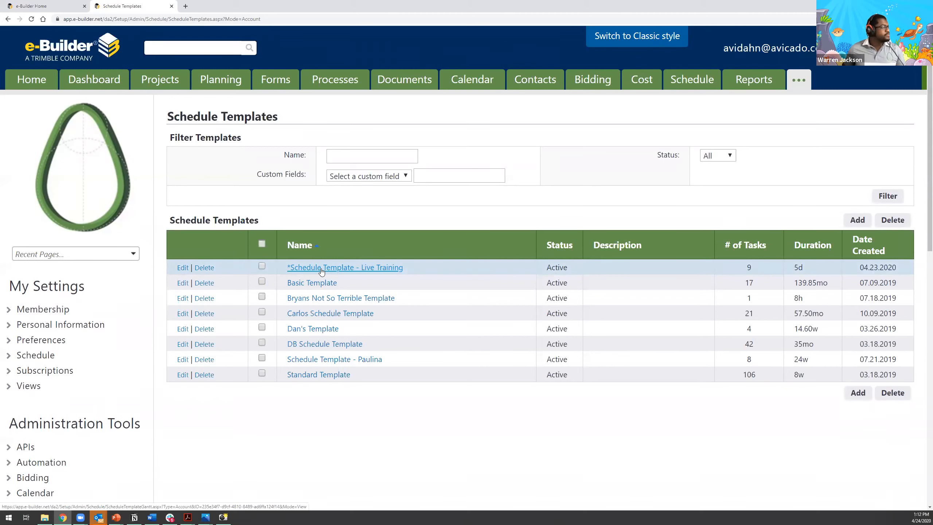
left_click(183, 268)
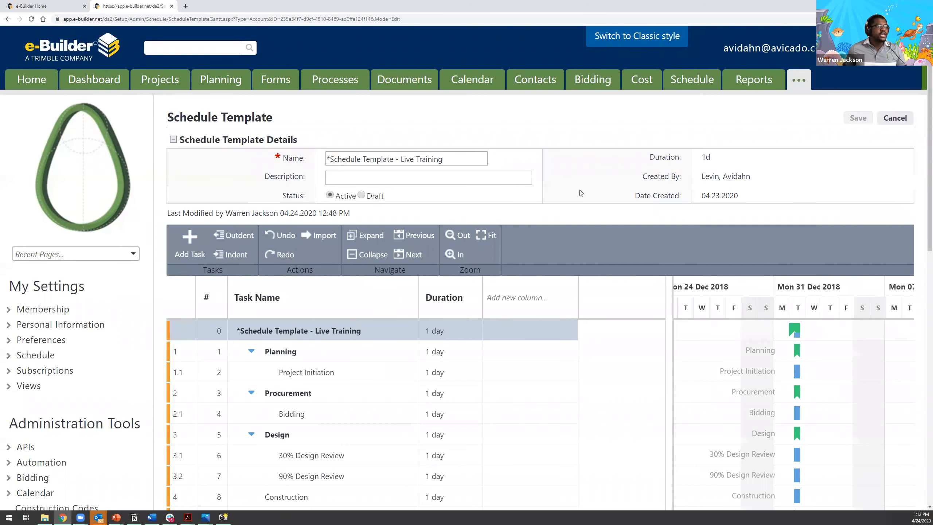
Step: Add a task named "Final Board Approval" at the end of the template's task list
scroll(574, 199, "down", 2)
scroll(574, 199, "down", 3)
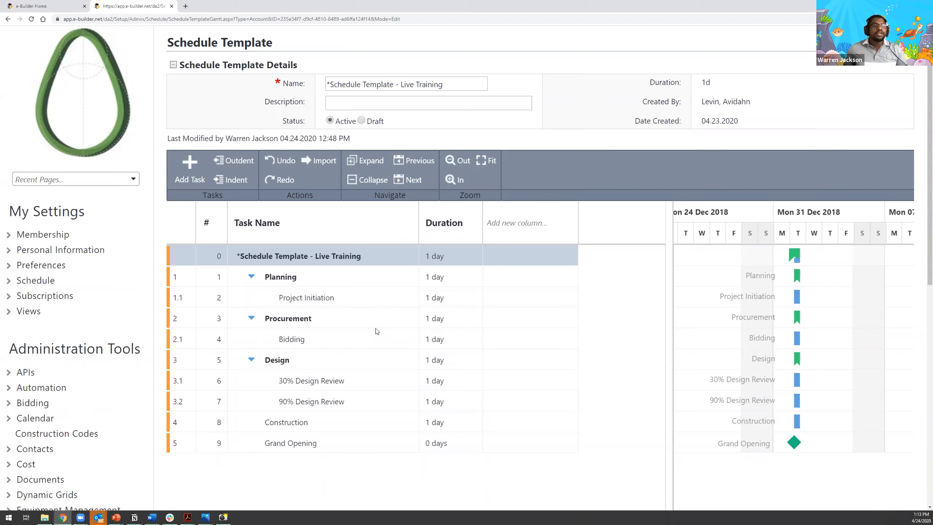
left_click(190, 172)
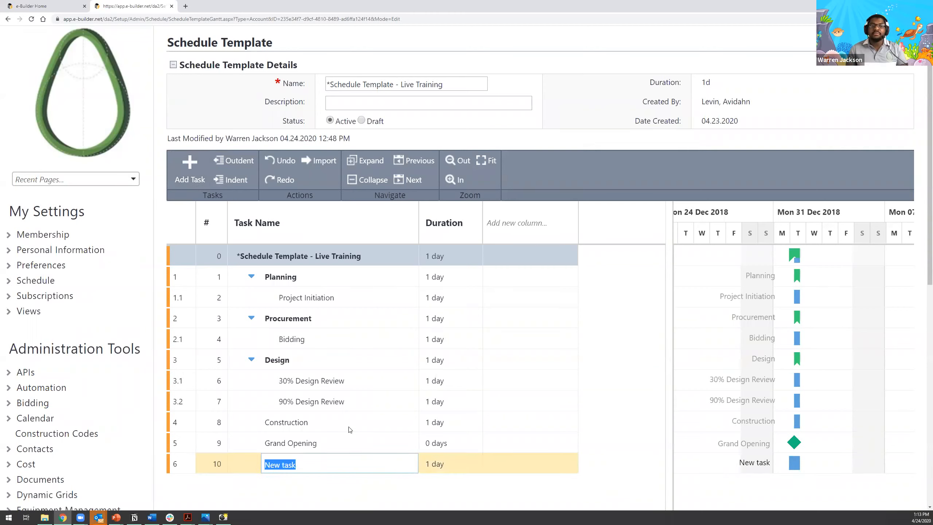
type("Final Board Appro")
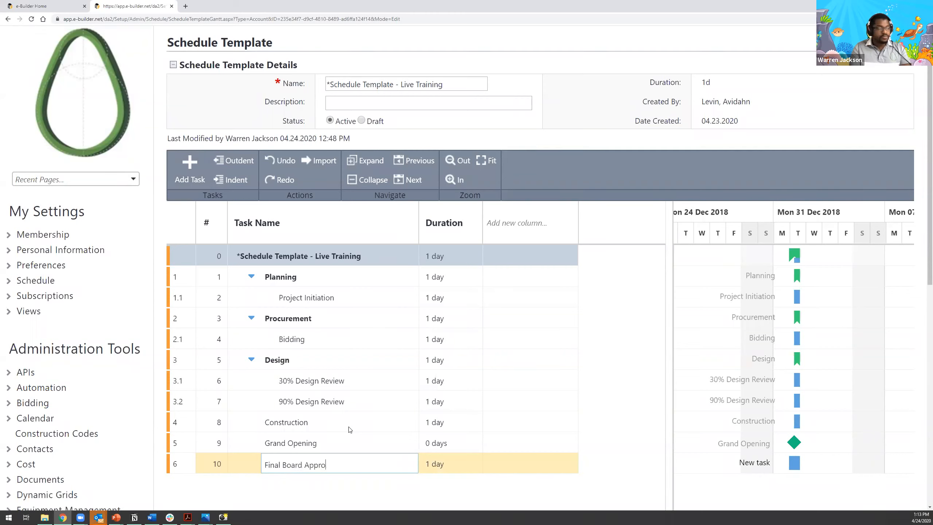
type("val")
left_click(434, 489)
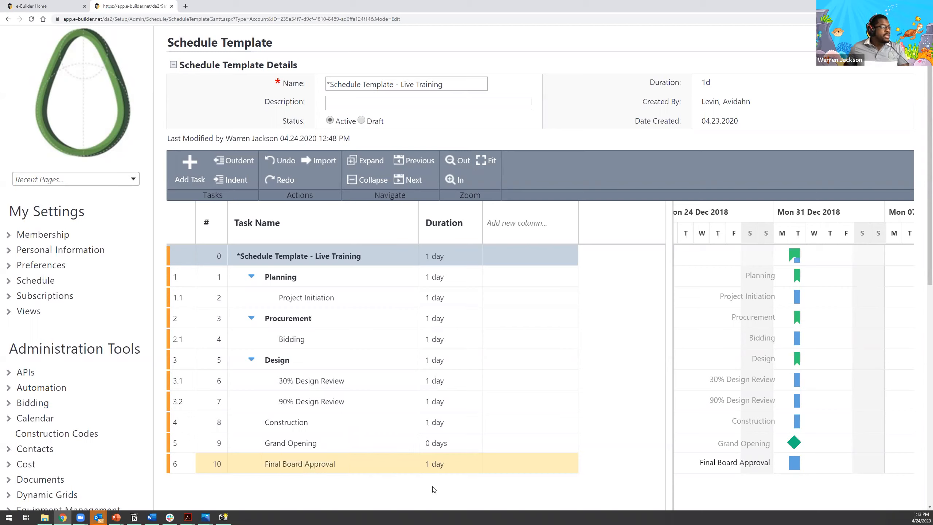
Step: Set the duration of the Final Board Approval task to 0 days, making it a milestone
left_click(440, 466)
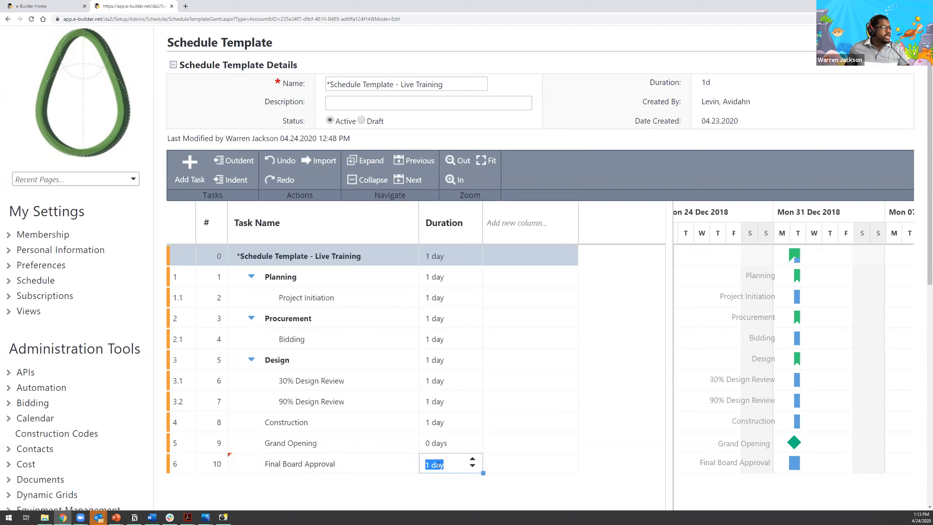
left_click(471, 466)
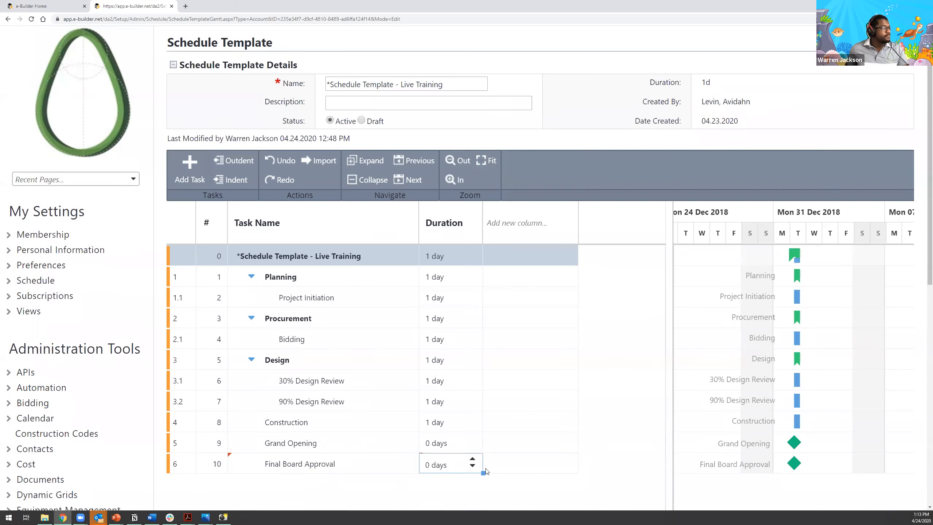
left_click(289, 485)
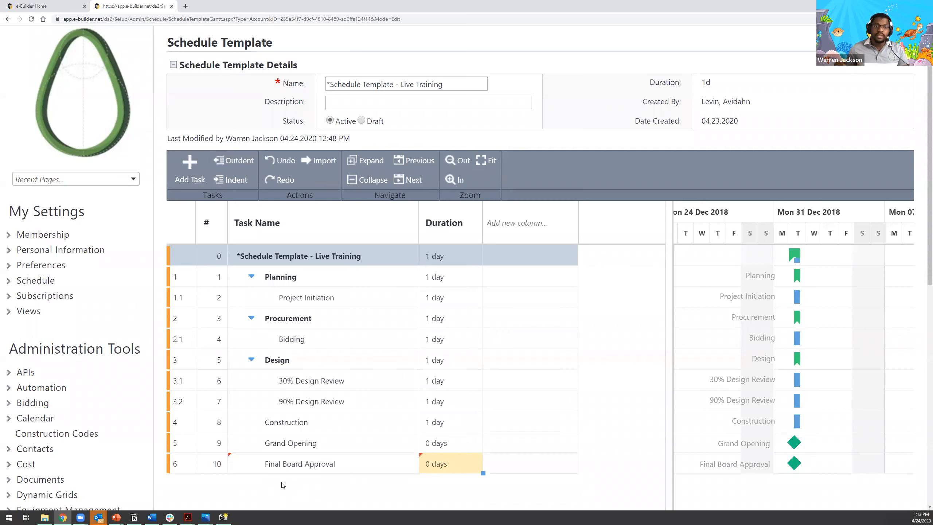
Step: Move Final Board Approval directly below Project Initiation and indent it as a sub-task of Planning
left_click(181, 465)
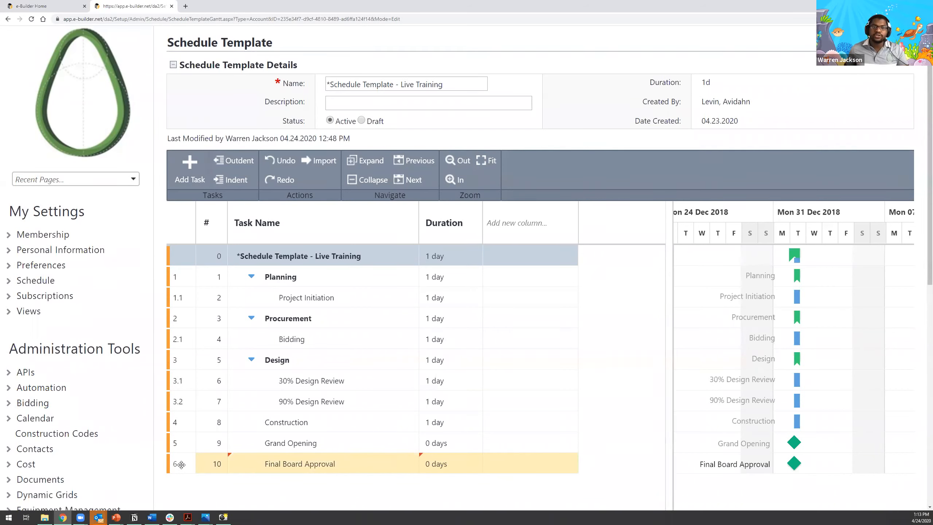
left_click_drag(181, 464, 192, 309)
scroll(192, 310, "down", 2)
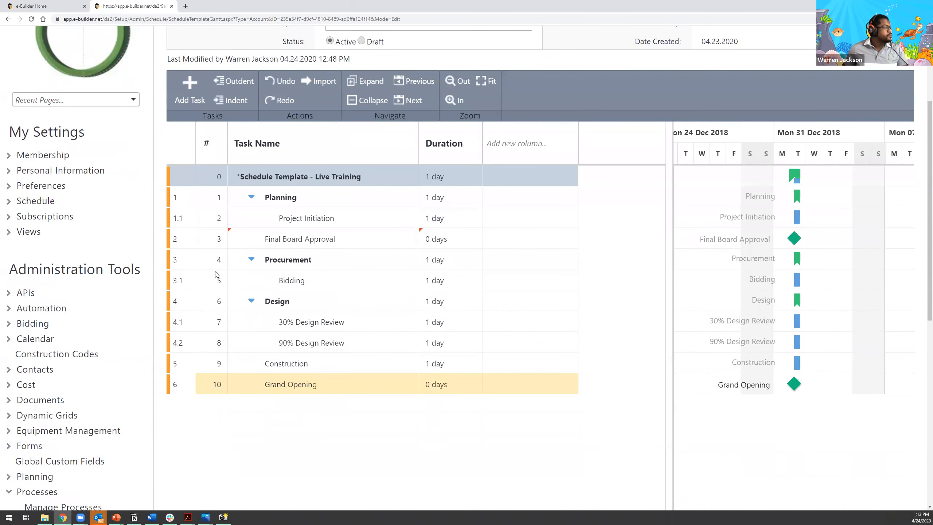
left_click(188, 243)
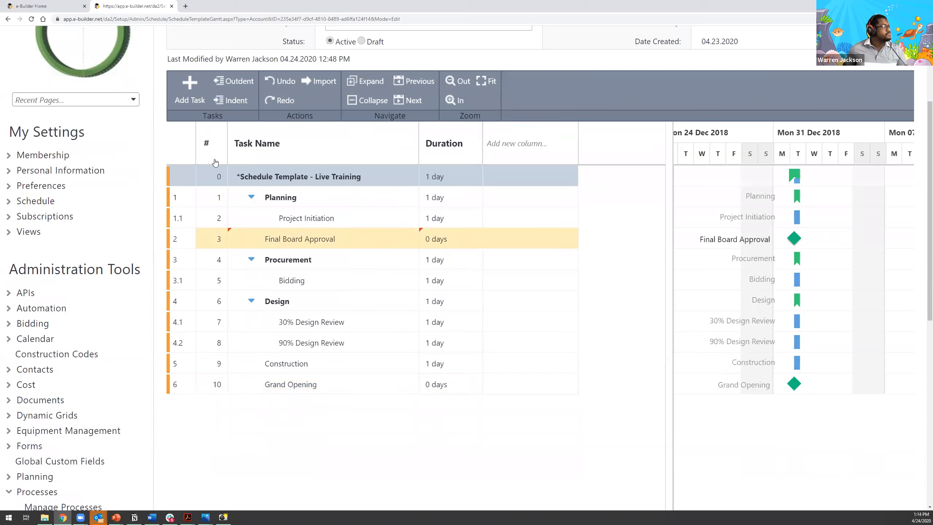
left_click(231, 104)
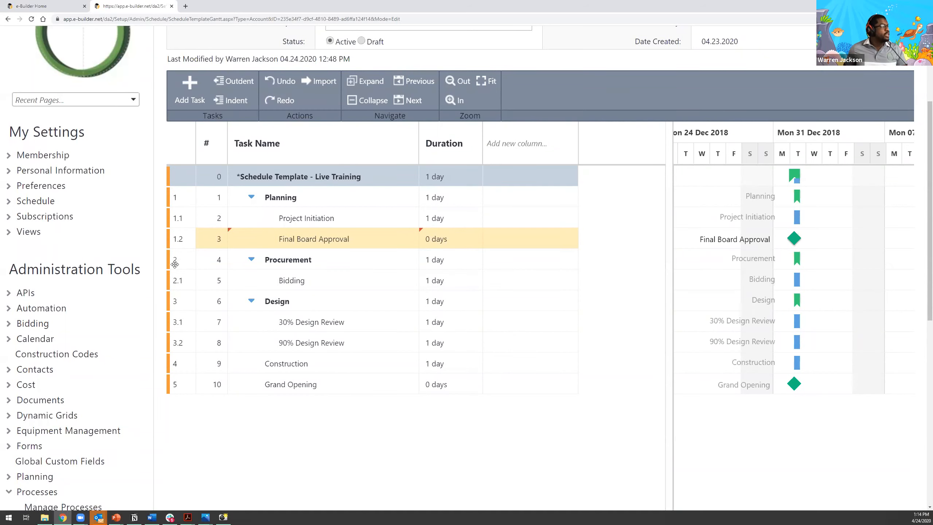
Step: Add a sub-task under Procurement and name it "Selection"
left_click(185, 260)
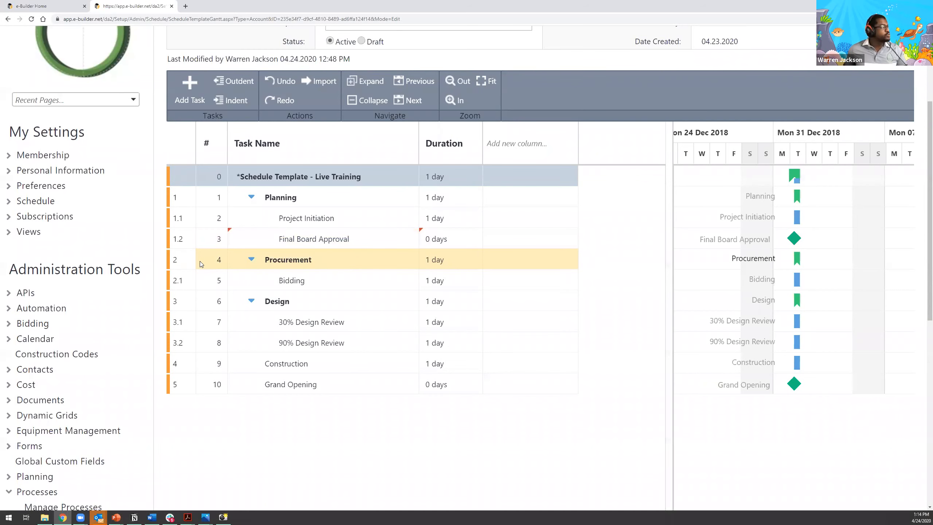
right_click(200, 262)
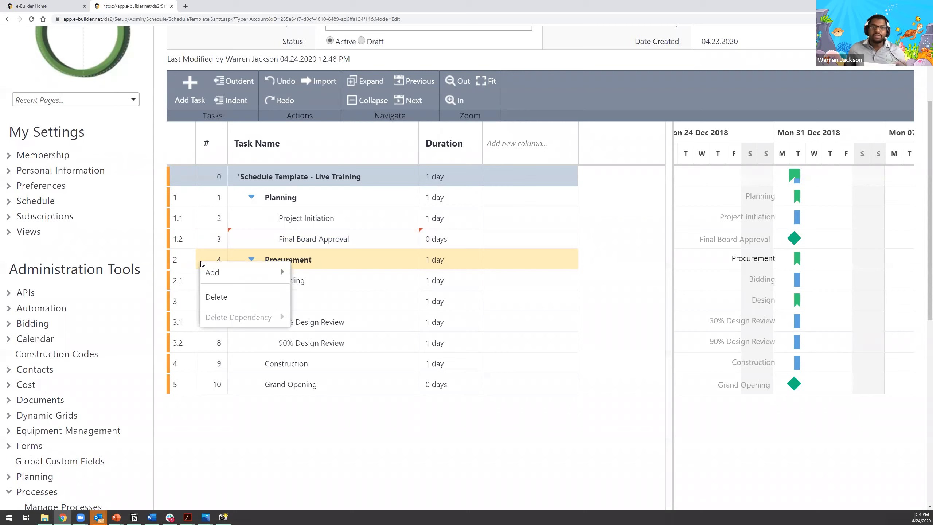
mouse_move(212, 271)
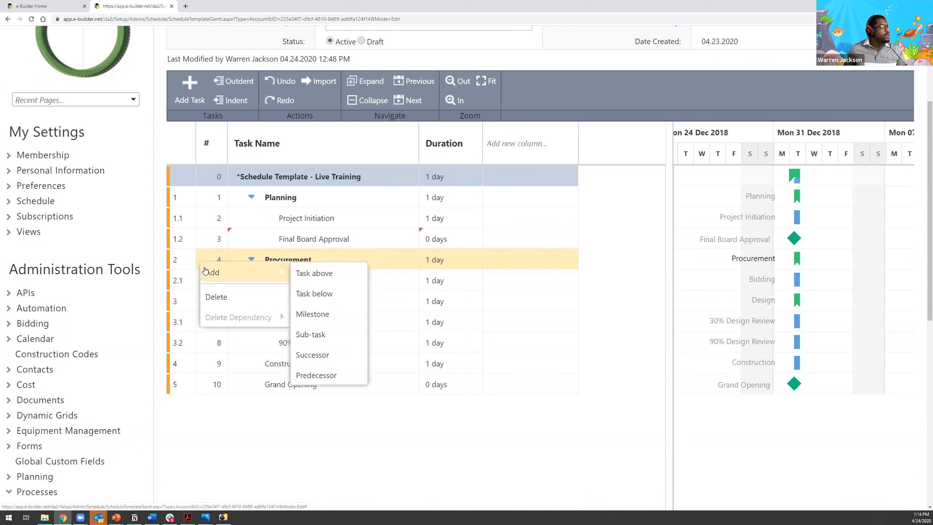
left_click(322, 334)
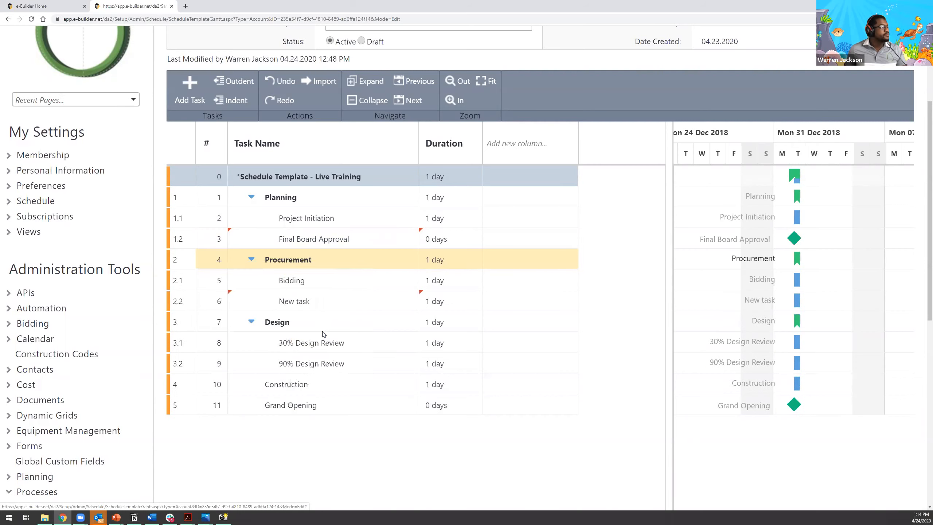
double_click(313, 301)
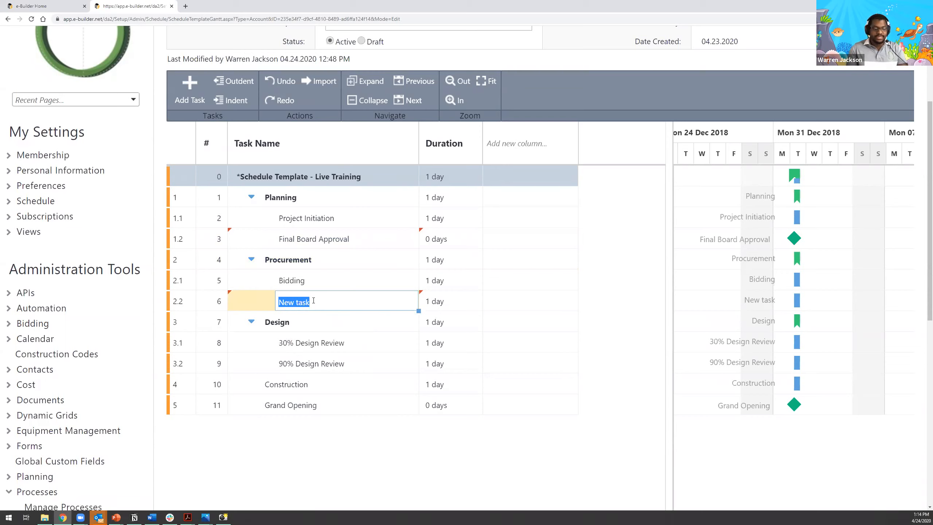
type("Select")
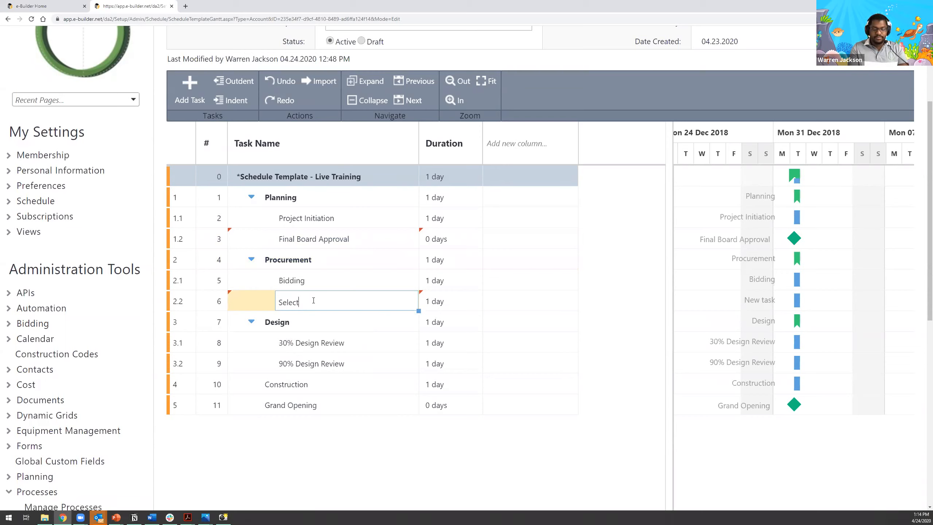
type("ion")
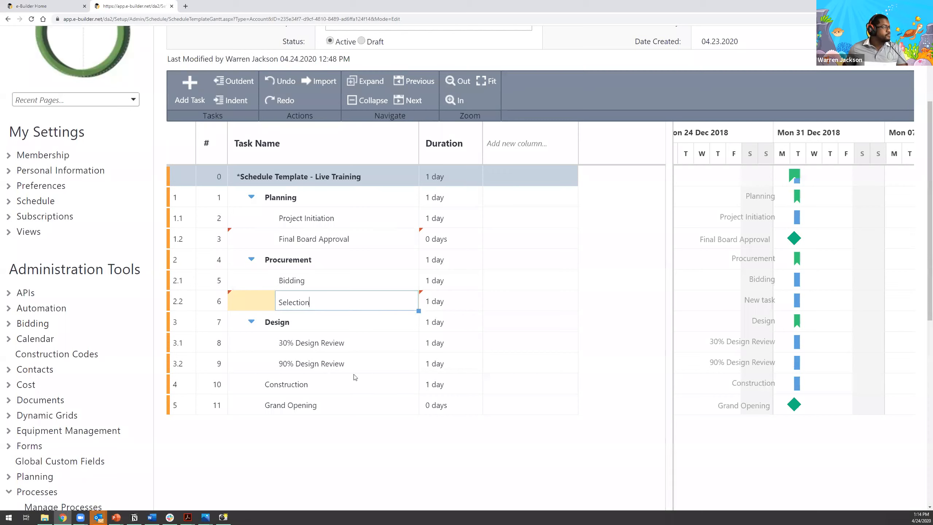
key("Return")
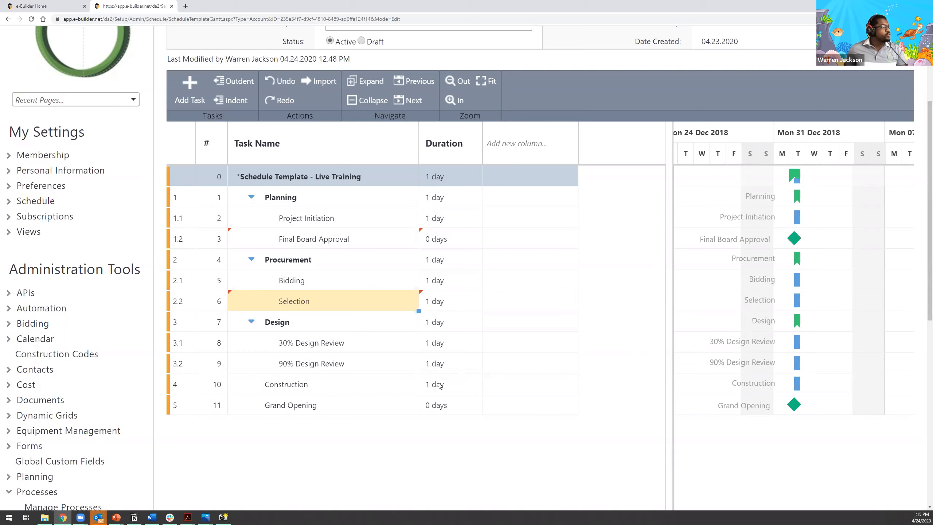
Step: Add a task directly below Construction and name it "Closeout"
left_click(188, 385)
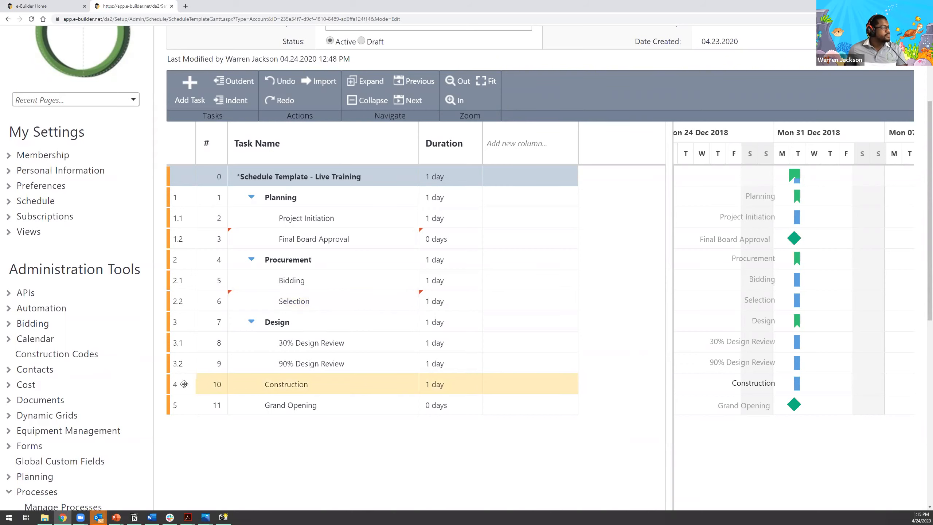
right_click(201, 385)
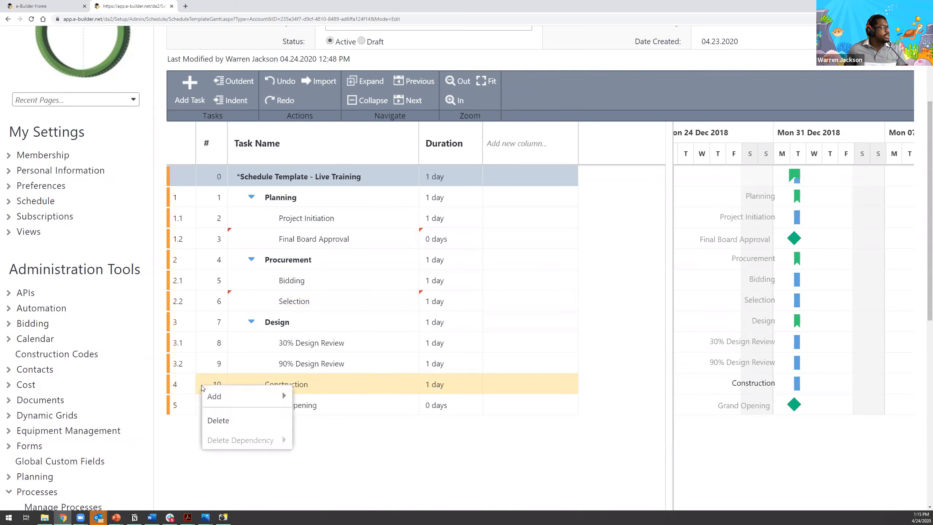
mouse_move(212, 394)
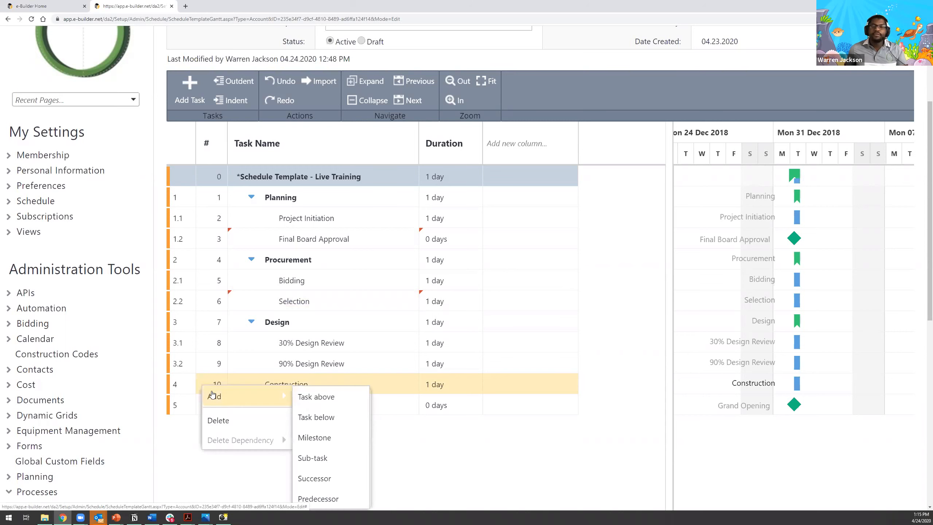
left_click(323, 417)
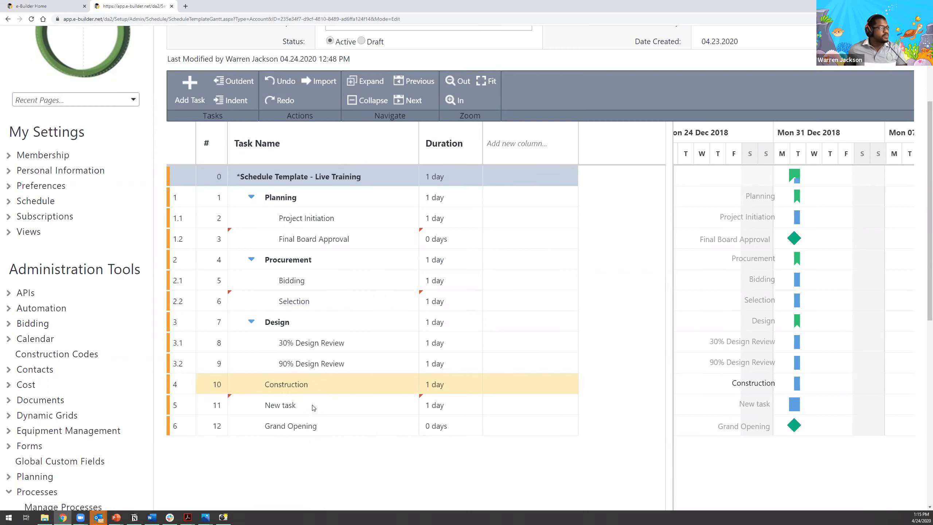
double_click(312, 404)
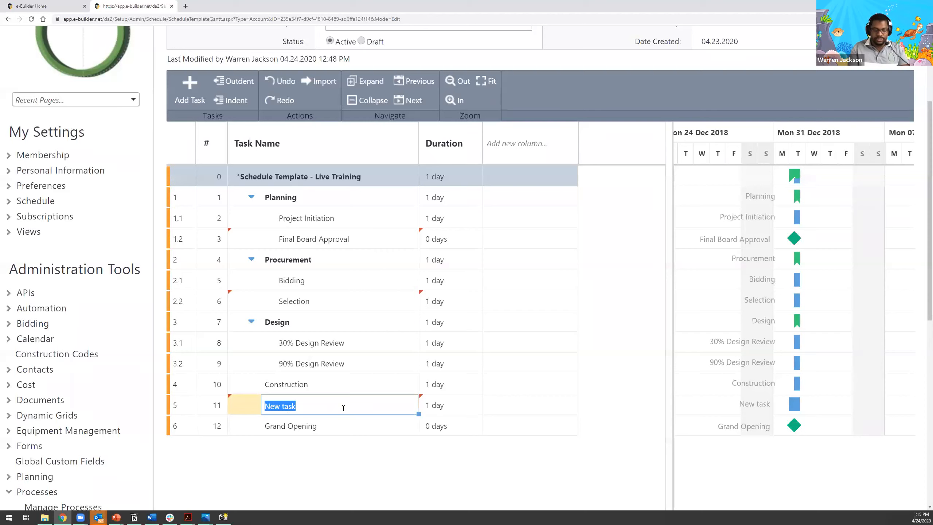
type("Closeout")
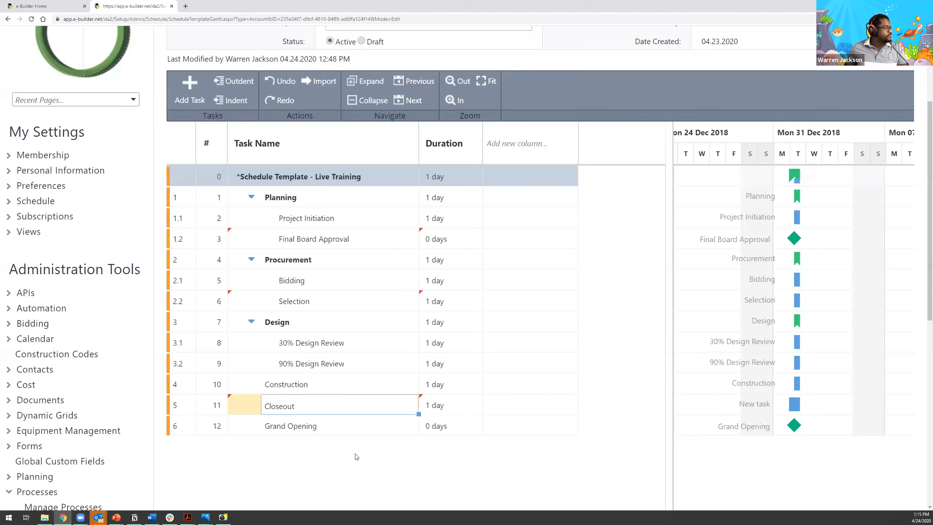
left_click(335, 461)
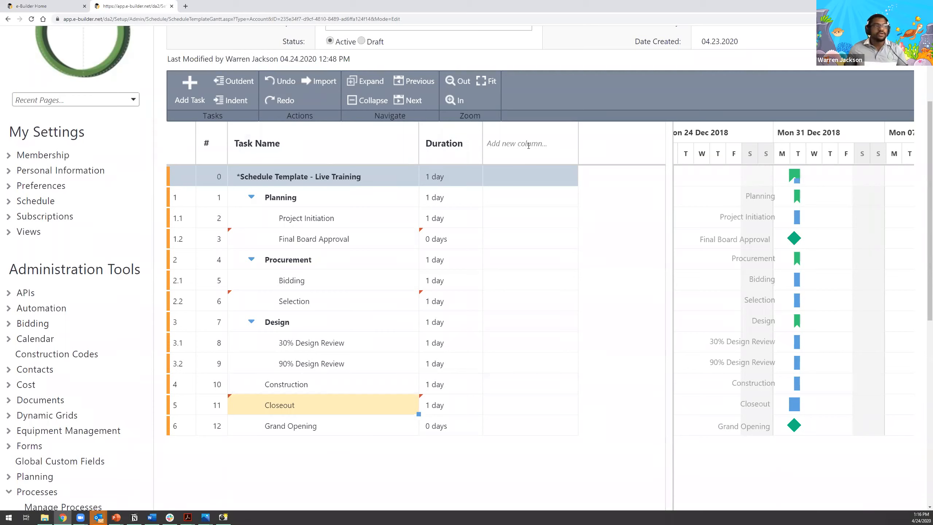
Step: Add the Master Task column to the template's task grid
left_click(528, 145)
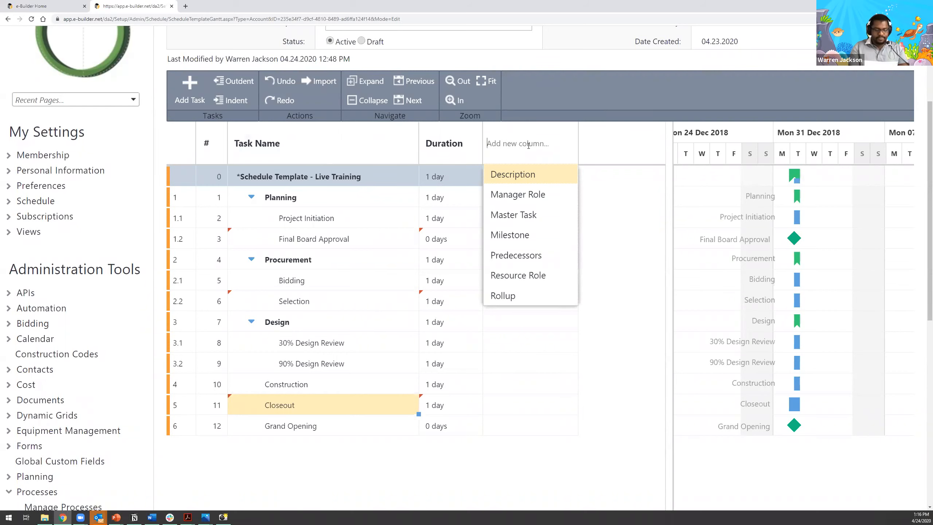
type("master")
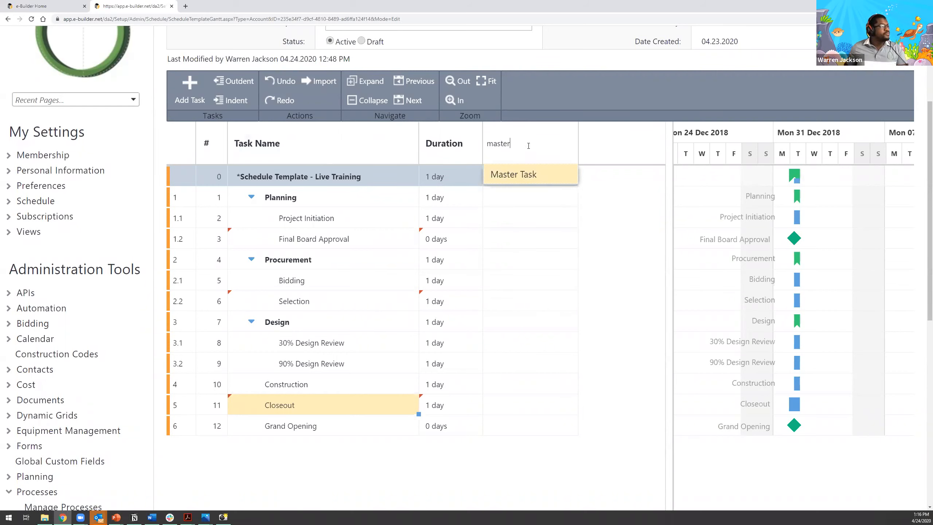
left_click(521, 176)
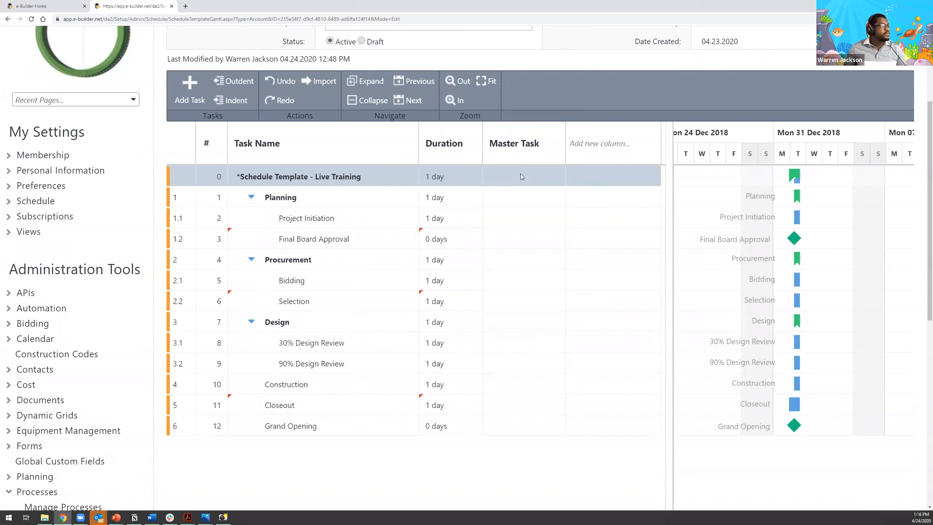
Step: Map the Planning task to master task 03.001 Planning and the Procurement task to 03.002 Procurement
left_click(547, 201)
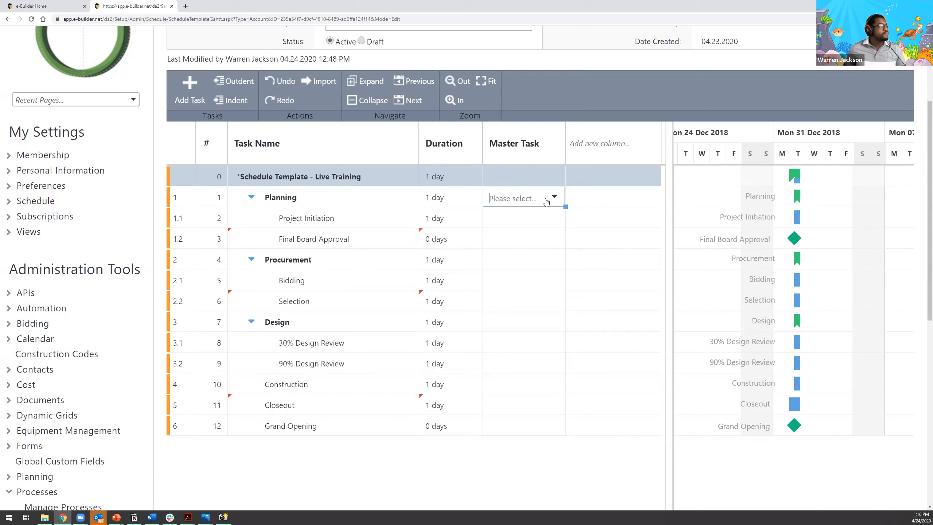
left_click(553, 198)
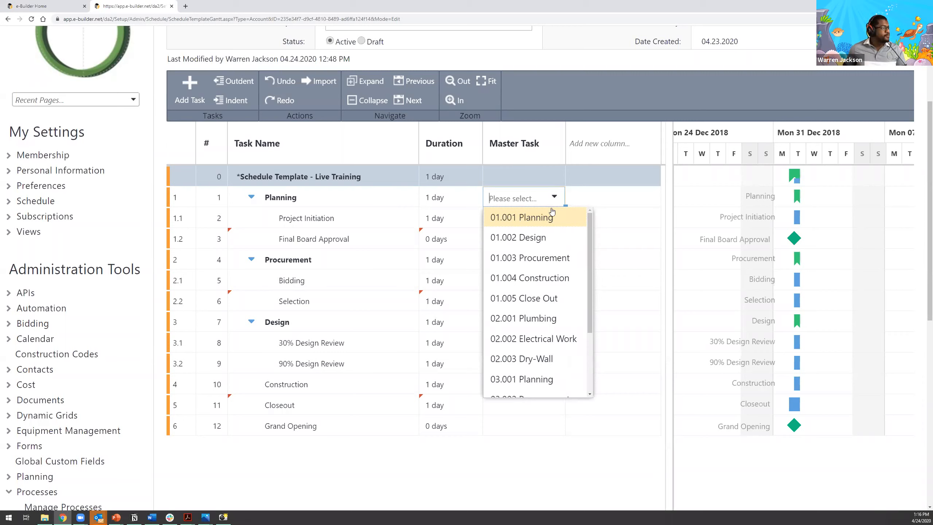
left_click(542, 378)
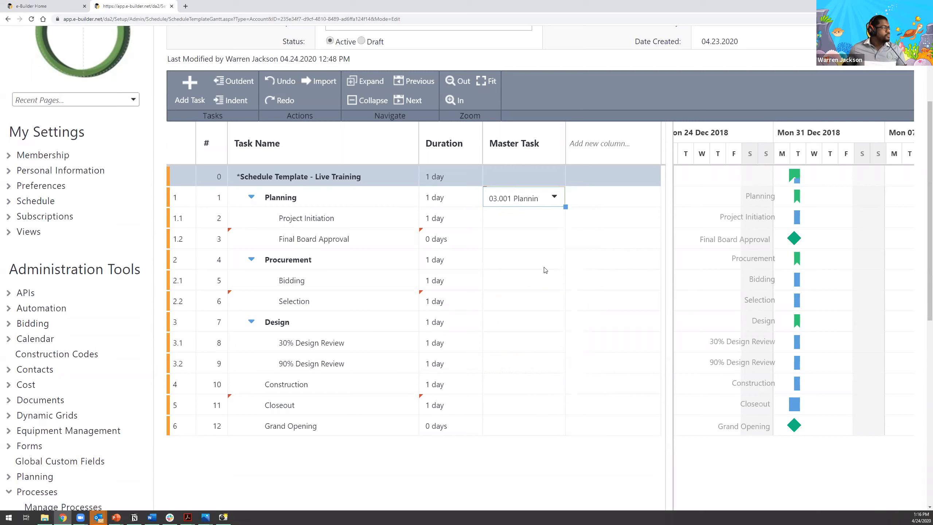
left_click(543, 257)
left_click(554, 259)
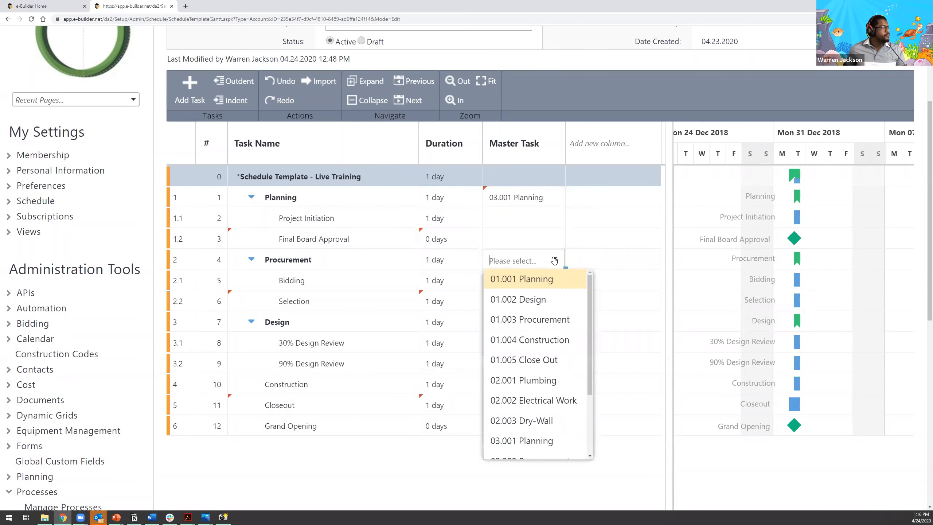
scroll(535, 381, "down", 3)
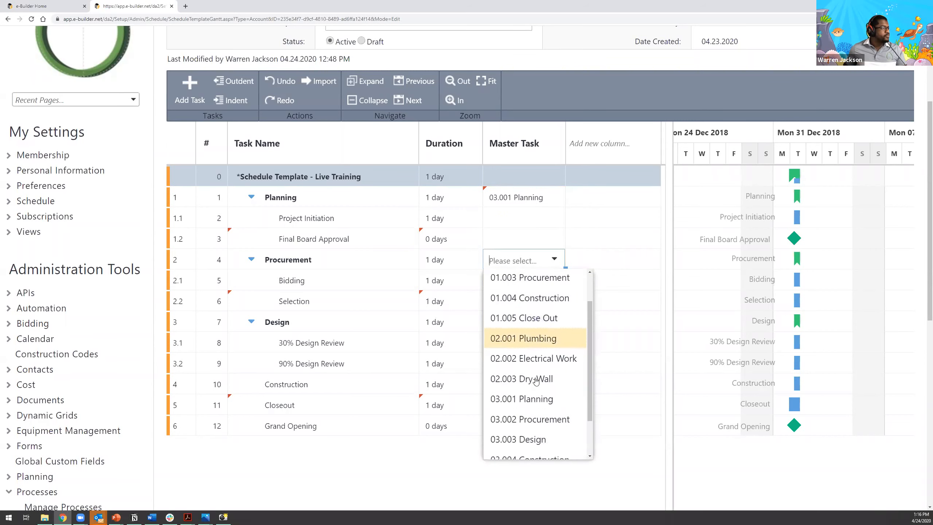
left_click(532, 410)
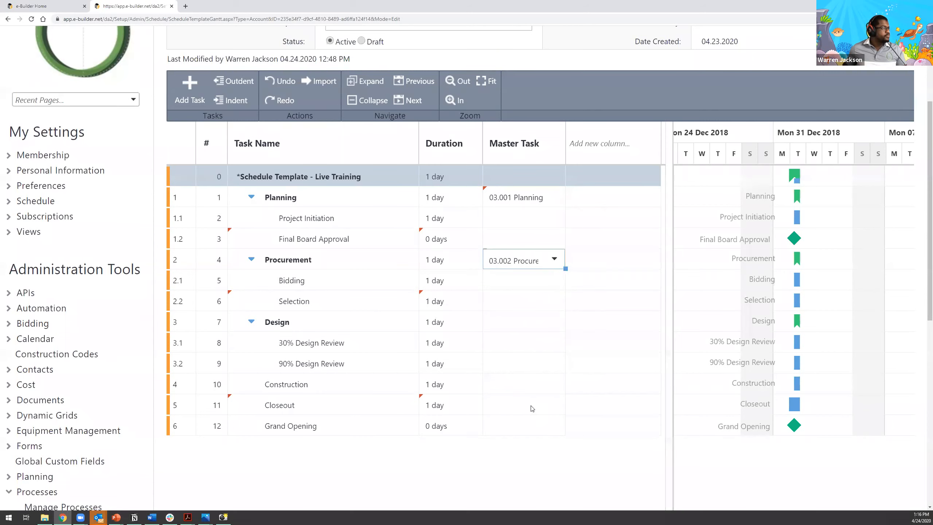
Step: Assign master task 03.003 Design to the Design task and 03.004 Construction to the Construction task
left_click(539, 322)
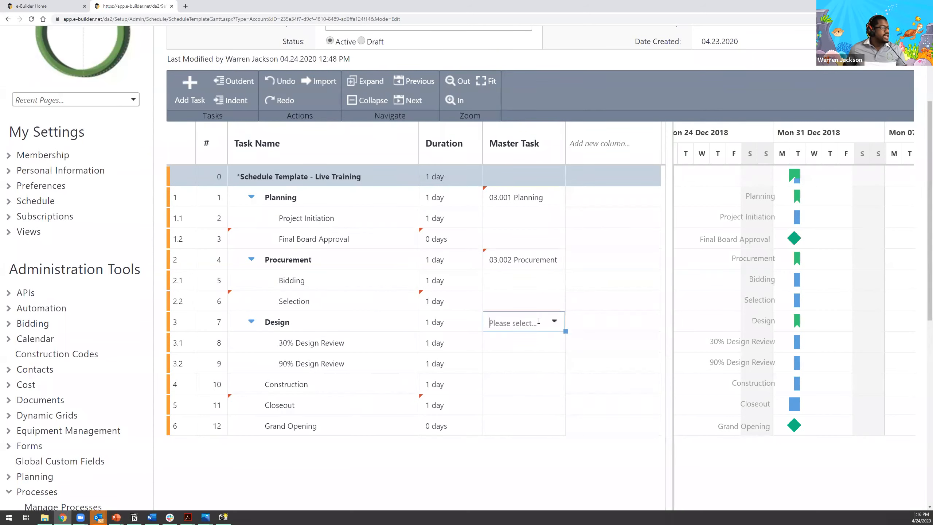
left_click(554, 323)
scroll(534, 285, "down", 3)
left_click(535, 273)
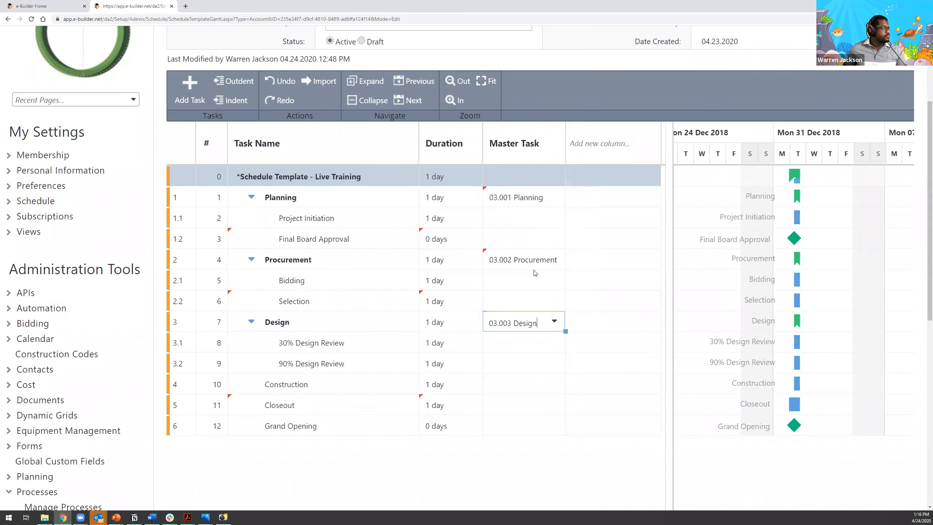
left_click(534, 385)
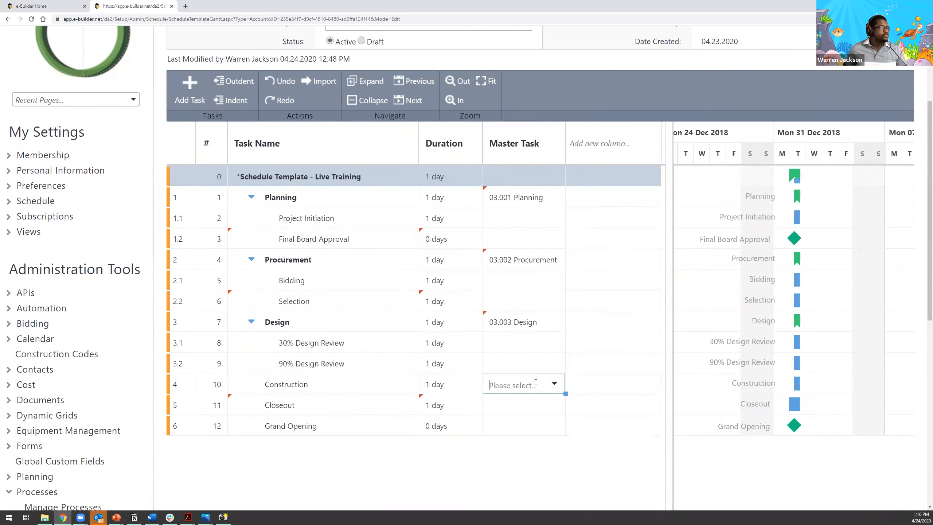
left_click(554, 384)
scroll(539, 352, "down", 3)
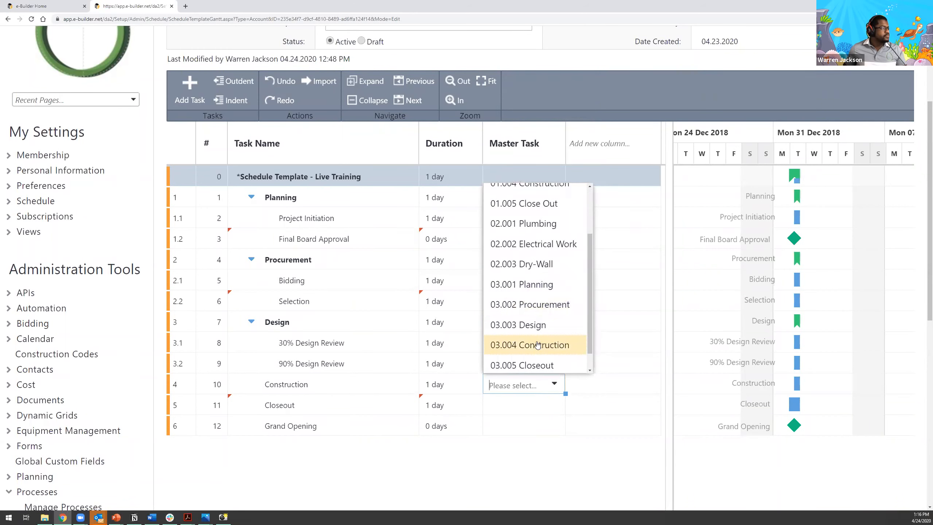
left_click(538, 345)
Step: Assign master task 03.005 Closeout to the Closeout task and 03.006 Grand Opening to the Grand Opening milestone
left_click(546, 406)
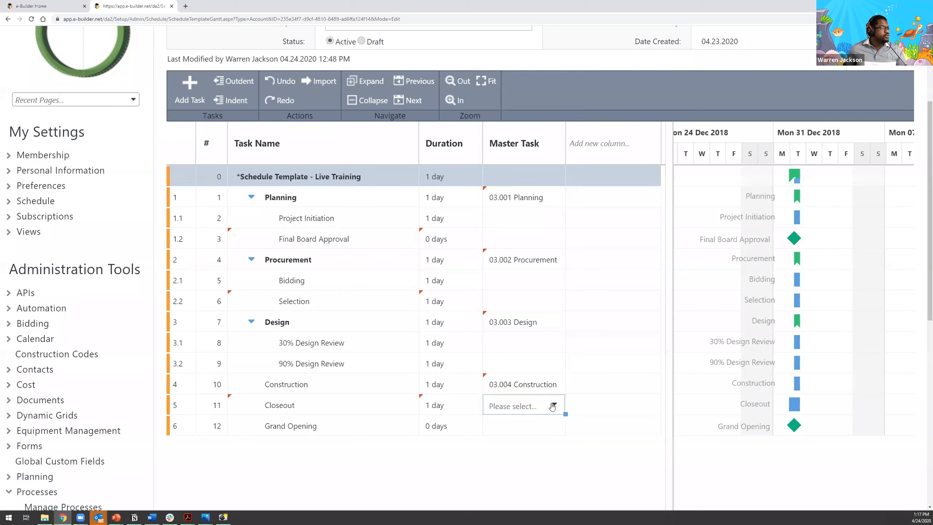
left_click(552, 405)
scroll(540, 353, "down", 3)
scroll(544, 368, "down", 2)
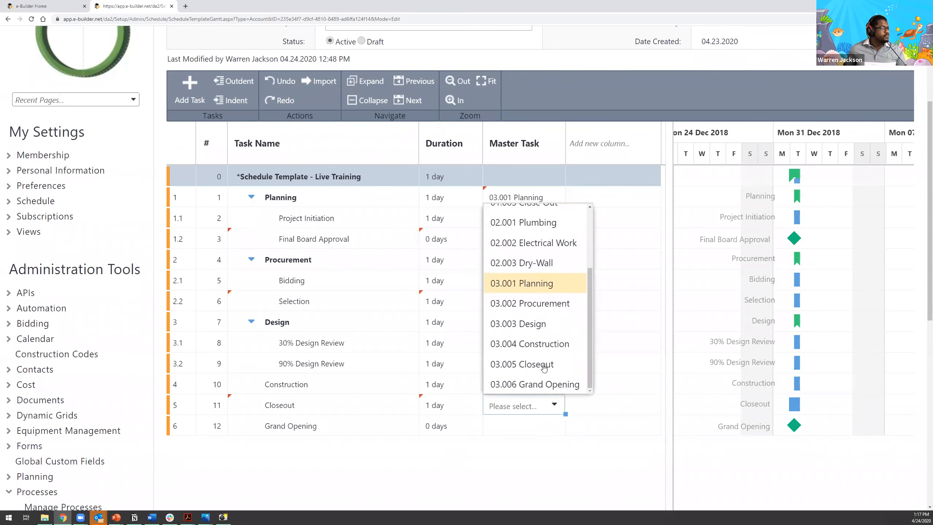
left_click(545, 367)
left_click(548, 427)
left_click(552, 427)
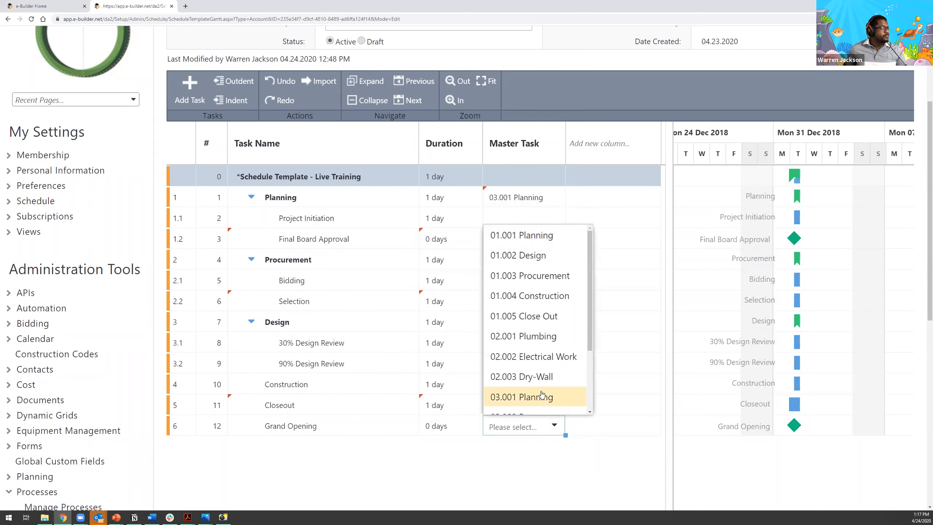
scroll(543, 394, "down", 5)
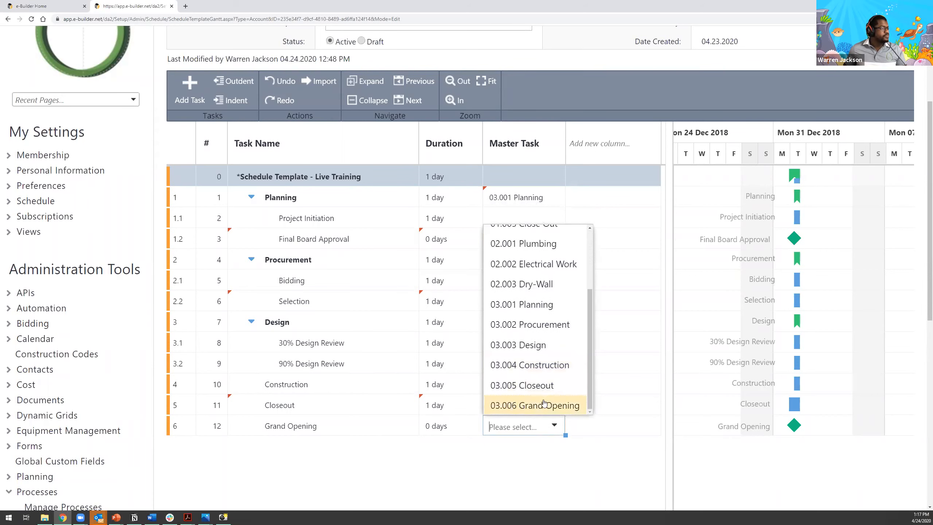
left_click(545, 404)
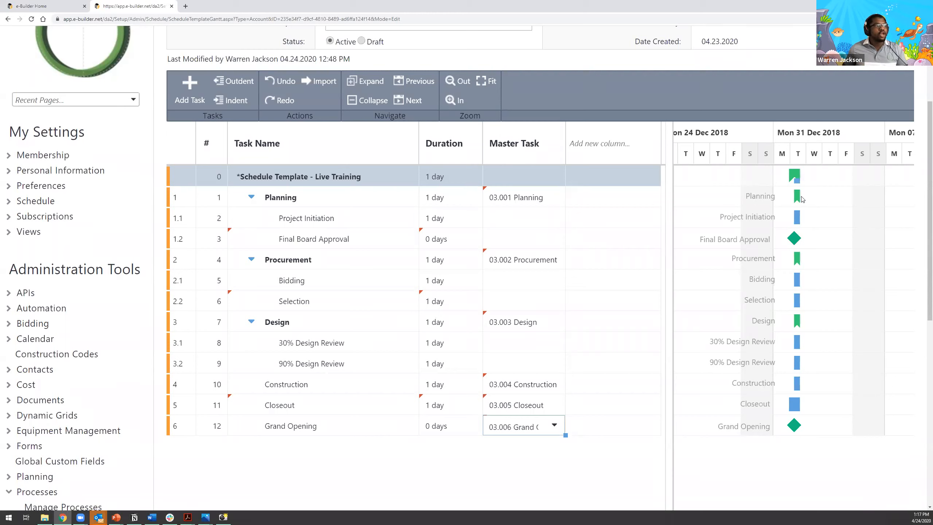
Step: Link the end of Planning to the start of Procurement in the Gantt chart as a finish-to-start dependency
mouse_move(801, 198)
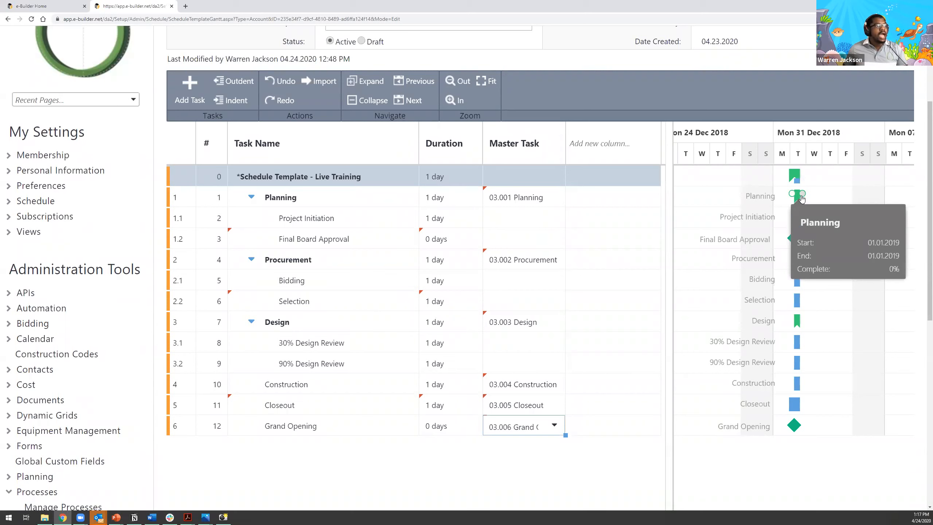
left_click_drag(803, 195, 888, 284)
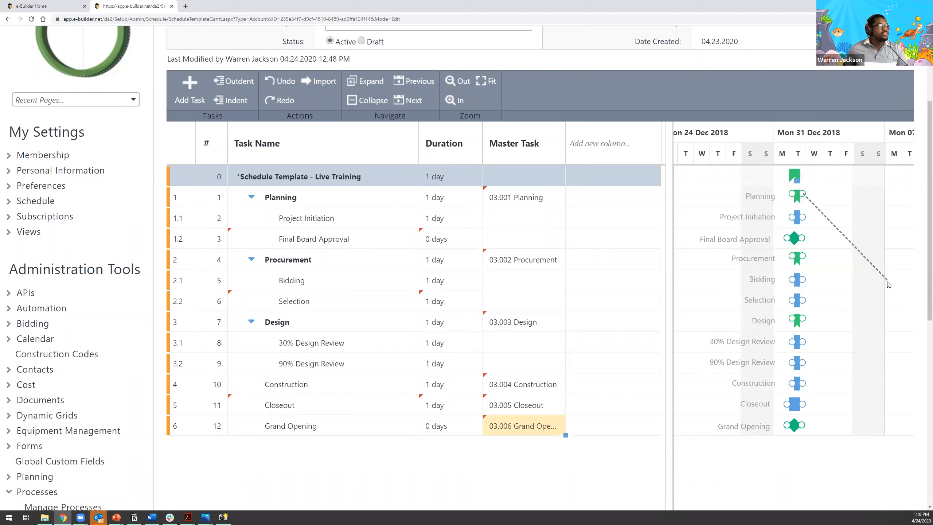
left_click_drag(888, 284, 789, 260)
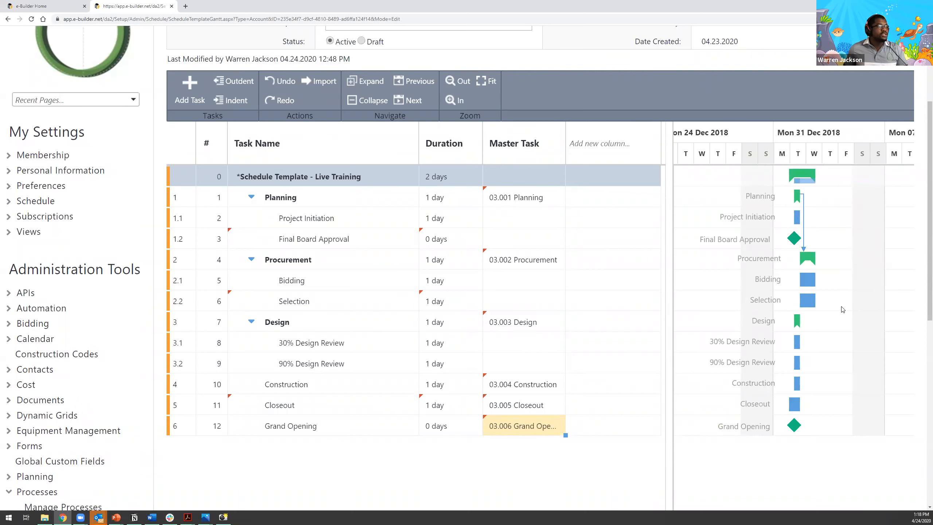
Step: Create finish-to-start dependencies in the Gantt chart from Procurement to Design and from Design to Construction
mouse_move(803, 320)
mouse_move(815, 259)
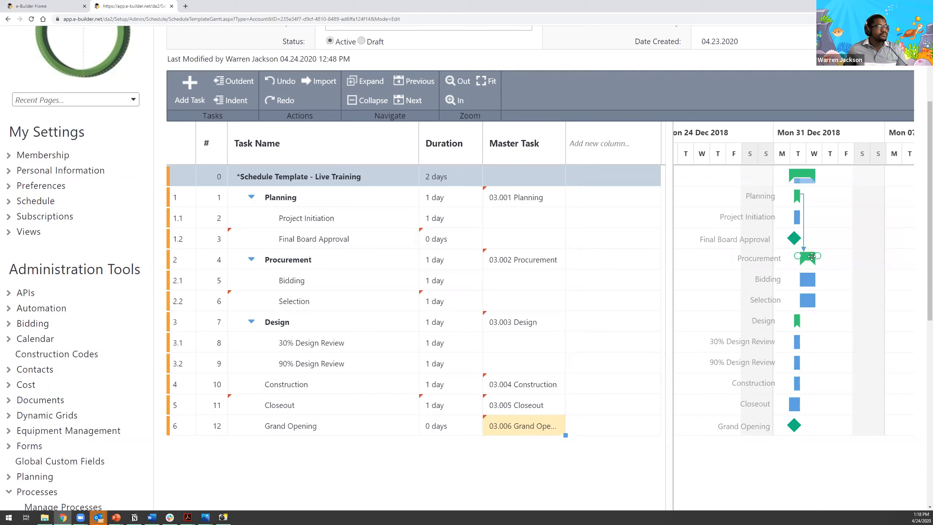
left_click_drag(816, 258, 789, 323)
mouse_move(815, 258)
left_click_drag(816, 257, 790, 325)
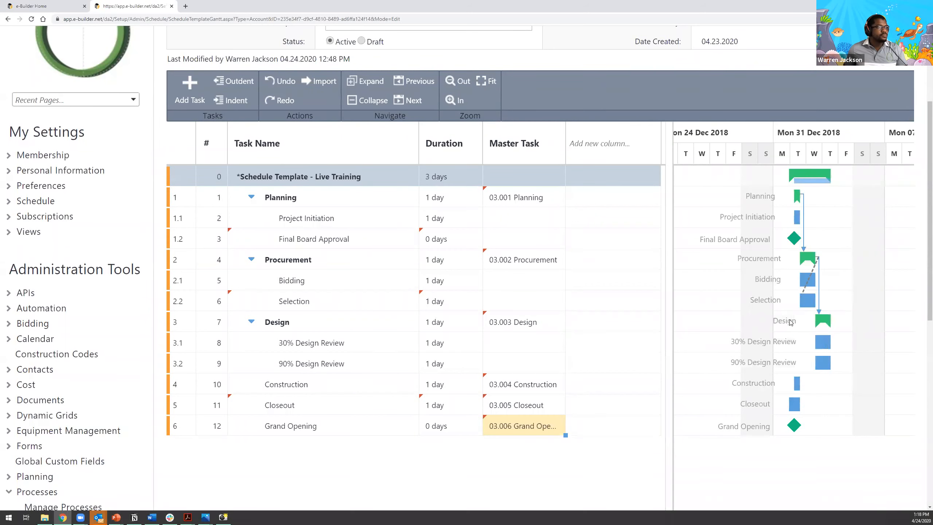
mouse_move(831, 319)
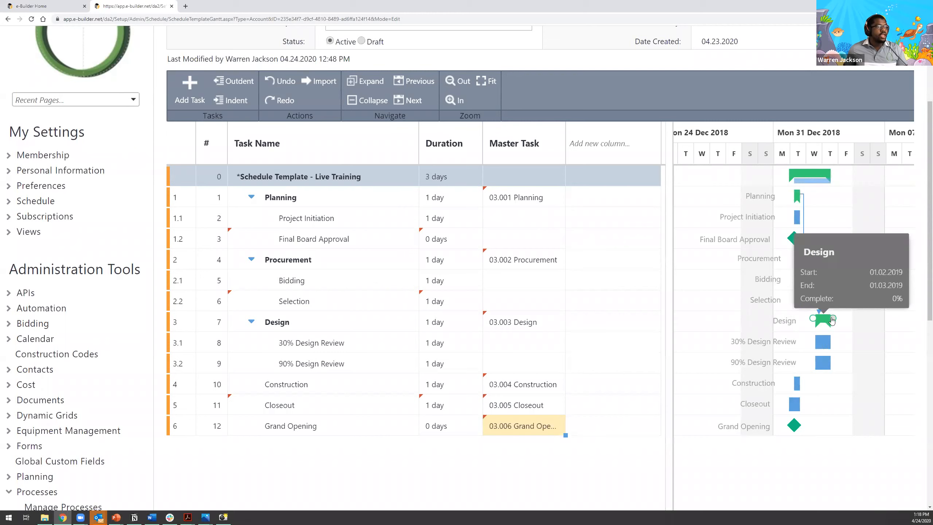
left_click_drag(832, 318, 791, 384)
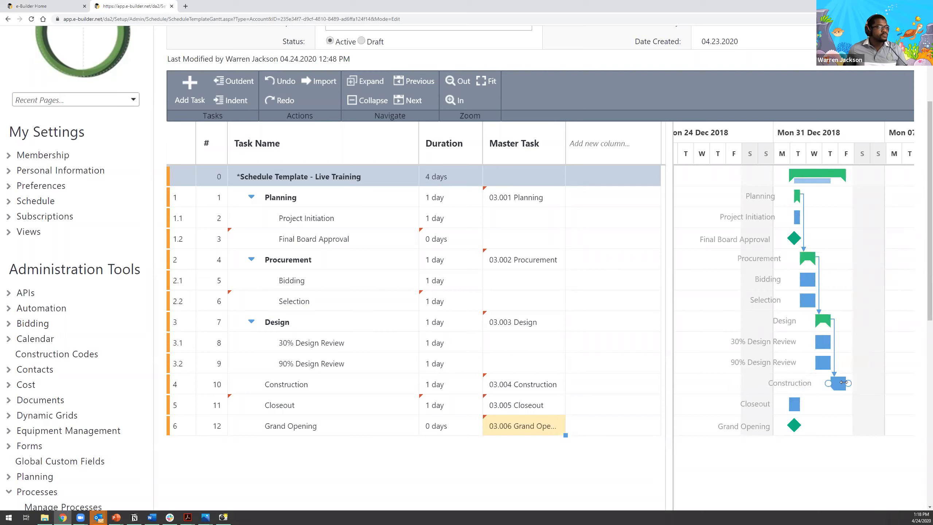
Step: Create finish-to-start dependencies in the Gantt chart from Construction to Closeout and from Closeout to Grand Opening
mouse_move(844, 384)
left_click_drag(847, 383, 785, 406)
mouse_move(892, 405)
left_click_drag(893, 405, 785, 426)
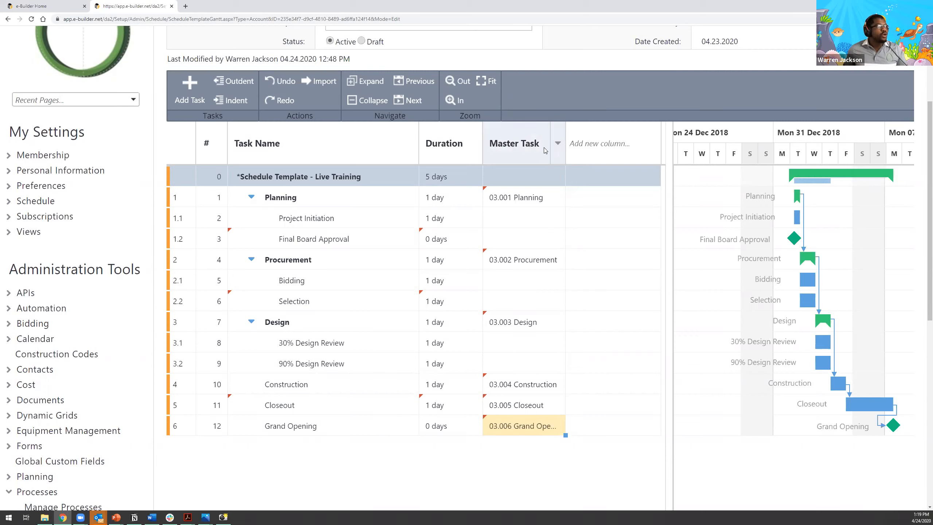
Step: Add the Predecessors column to the template's task grid and save the schedule template
left_click(614, 147)
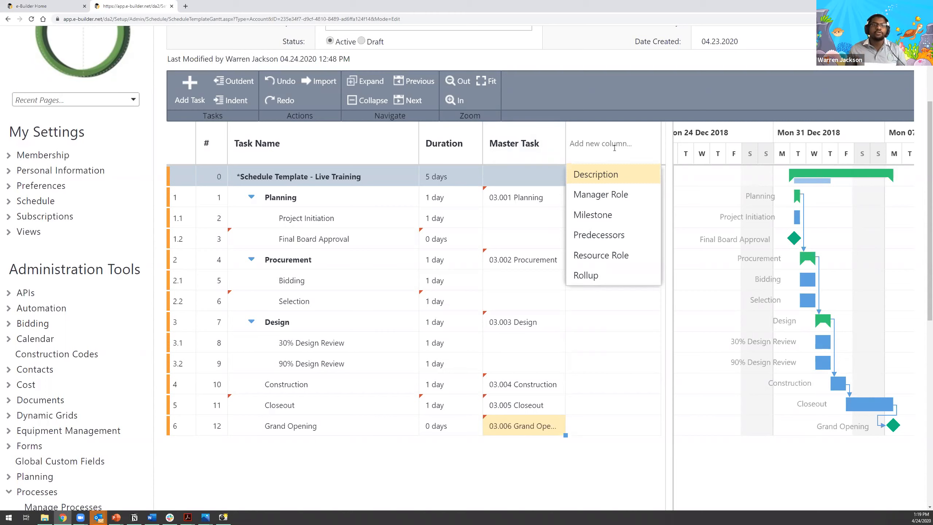
type("pre")
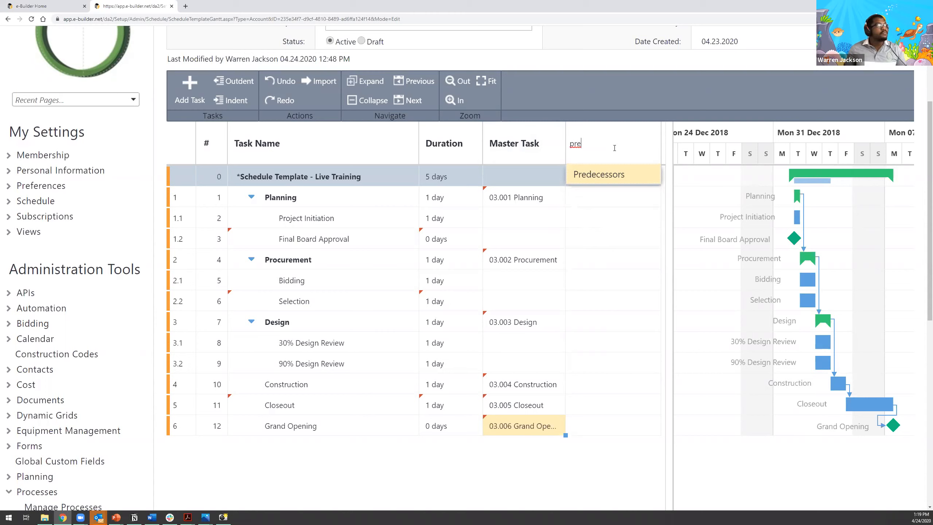
left_click(610, 176)
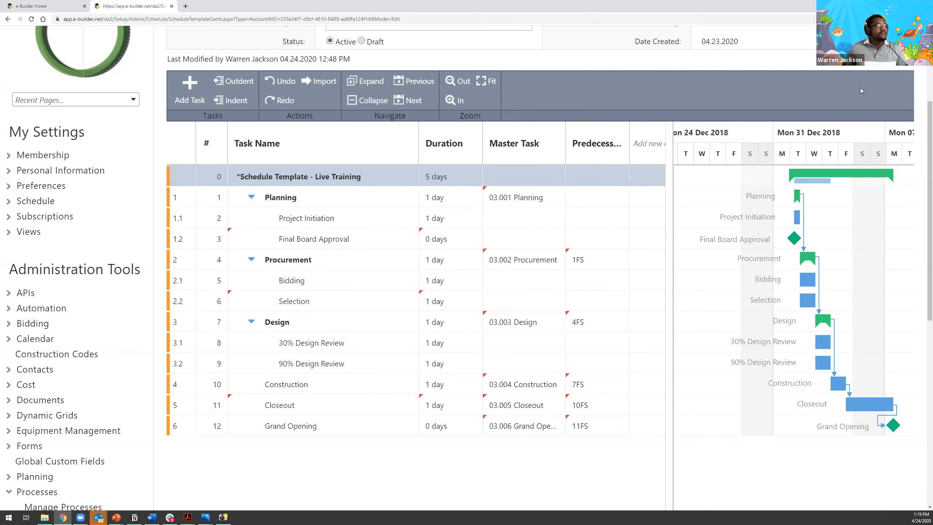
scroll(859, 87, "up", 3)
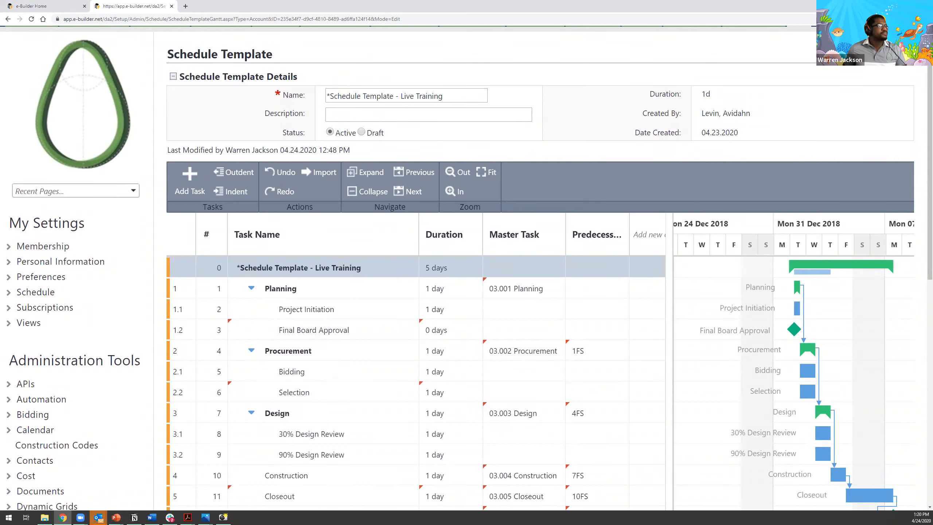
left_click(881, 54)
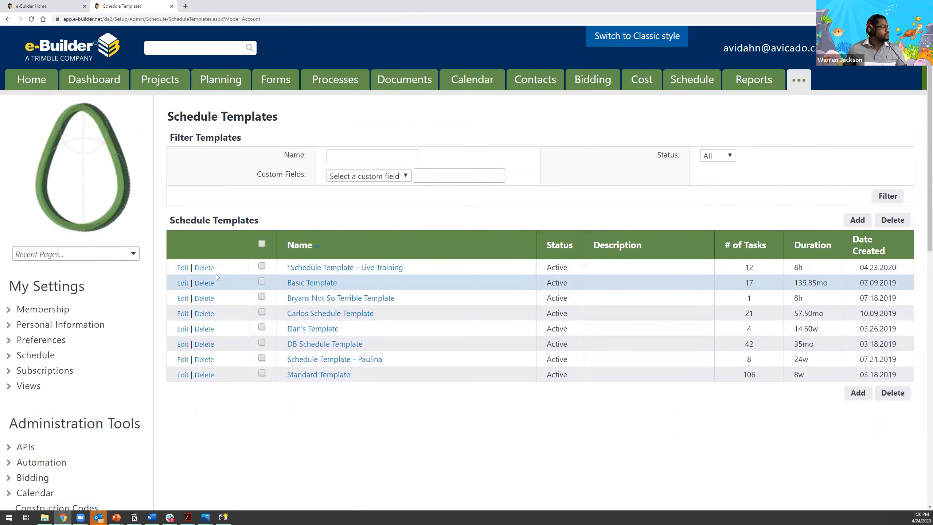
Step: Reopen the *Schedule Template - Live Training template, review its saved tasks and predecessors, and close the template's page
left_click(182, 267)
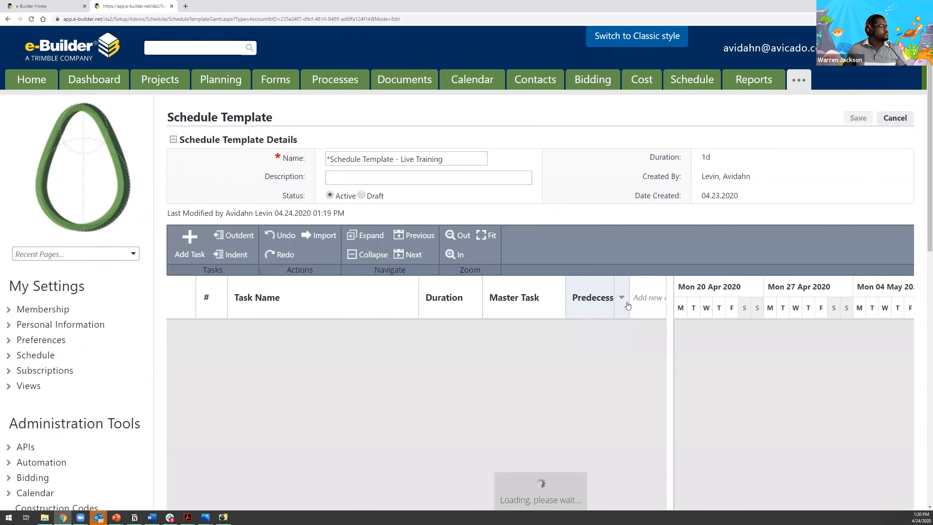
scroll(634, 346, "down", 3)
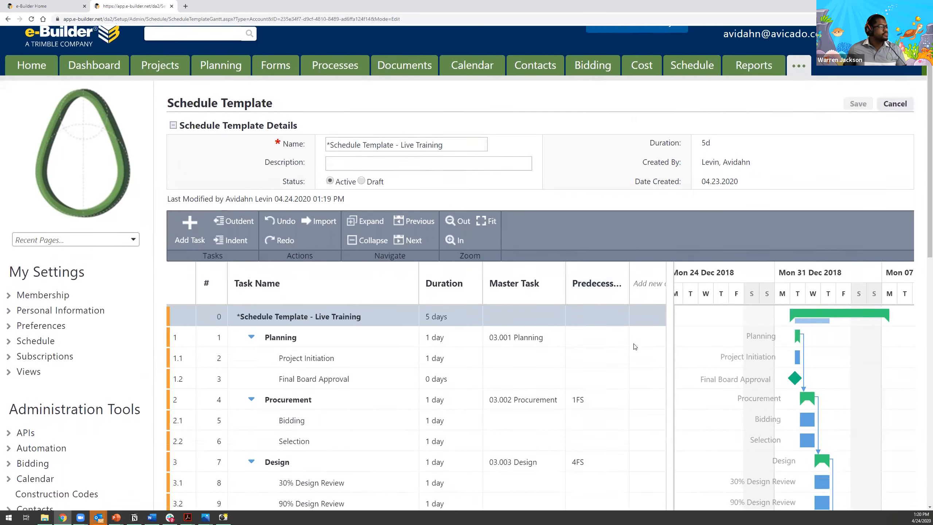
scroll(635, 347, "down", 1)
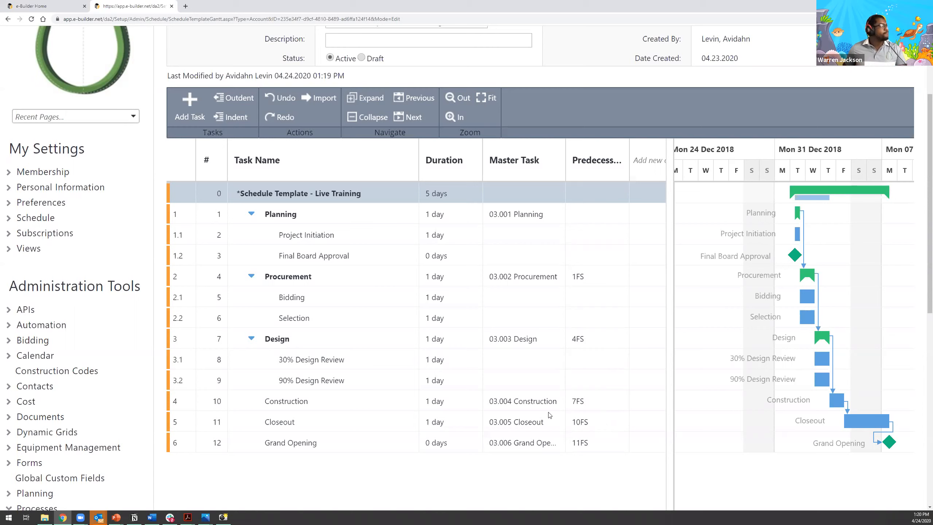
left_click(171, 7)
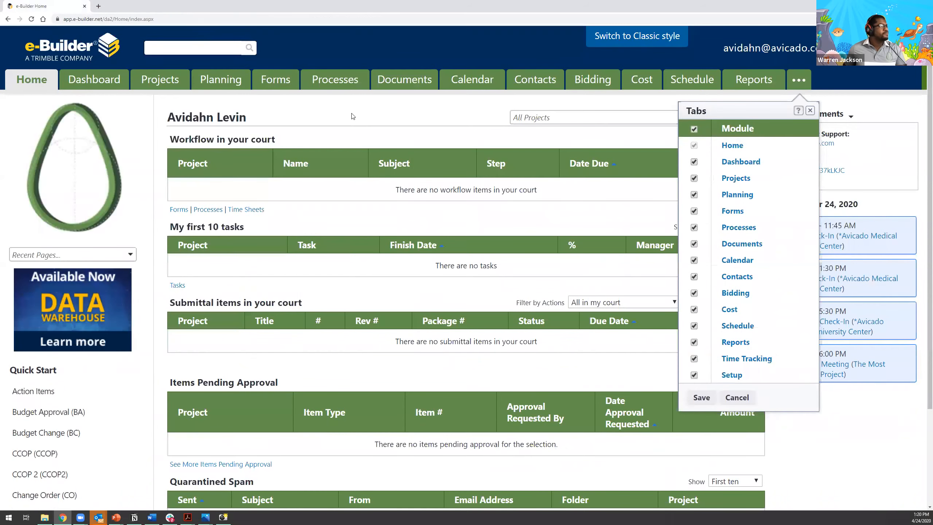
Step: Open the Schedule module and load the schedule of the *Avicado Medical University Center project
left_click(592, 136)
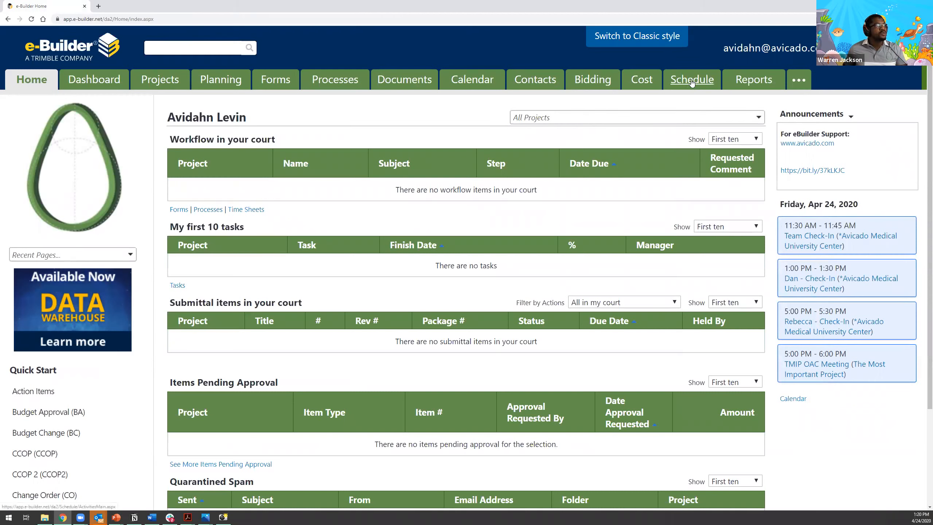
left_click(692, 80)
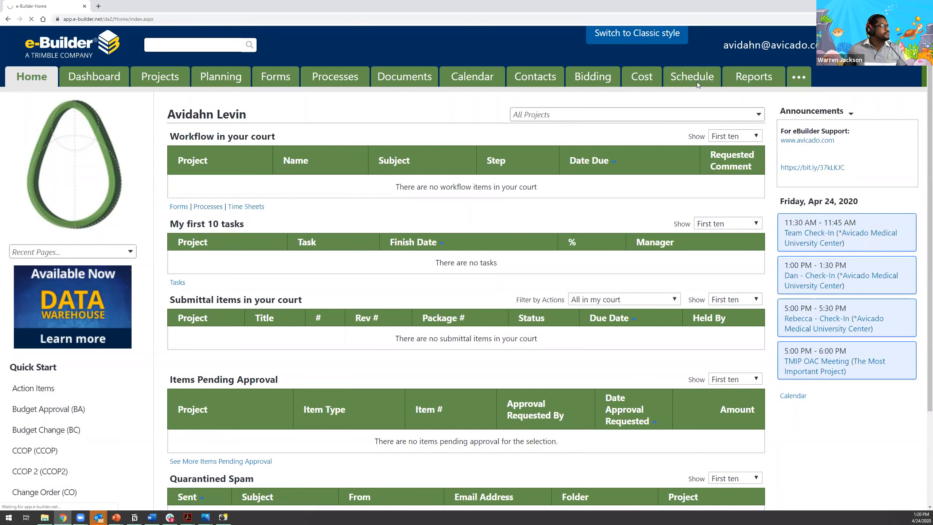
left_click(681, 85)
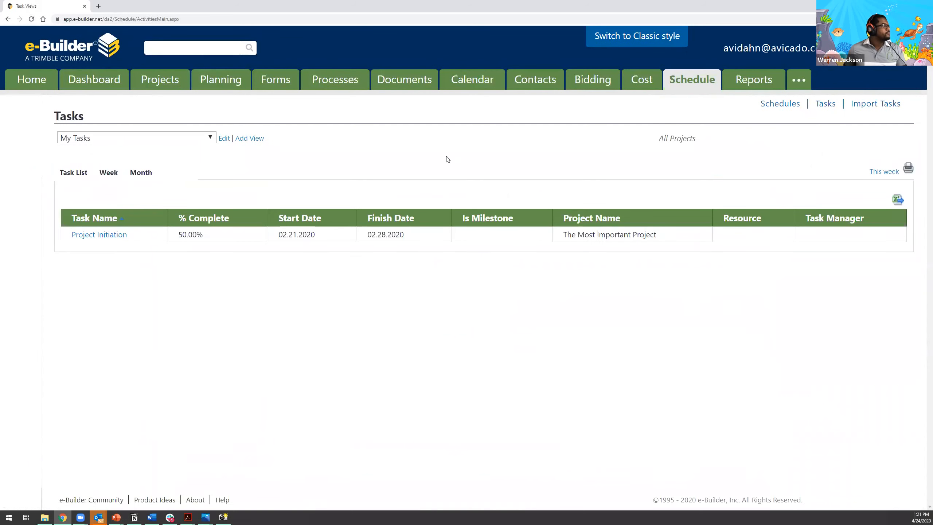
left_click(703, 139)
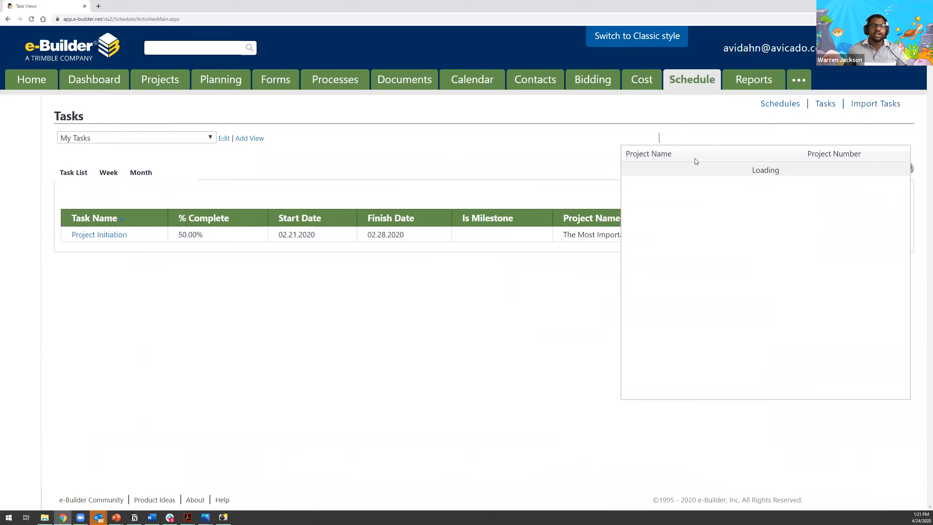
left_click(32, 19)
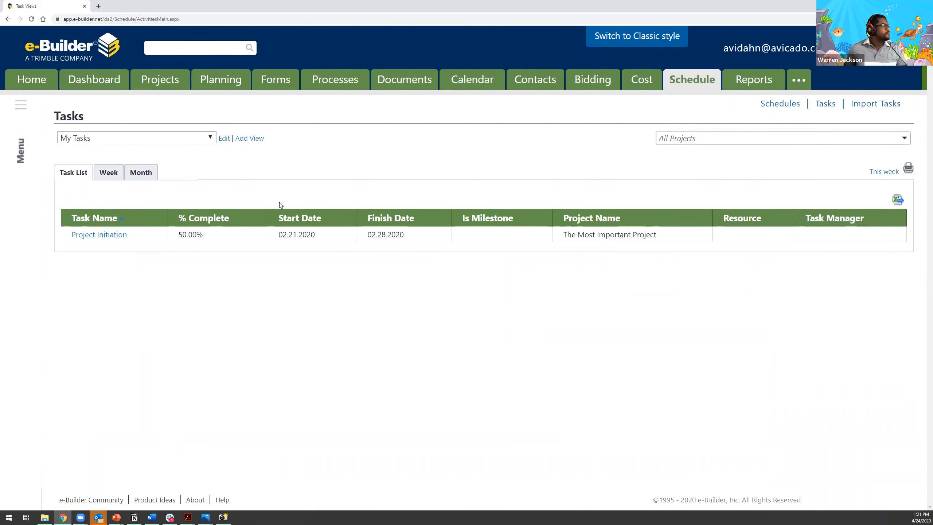
left_click(753, 138)
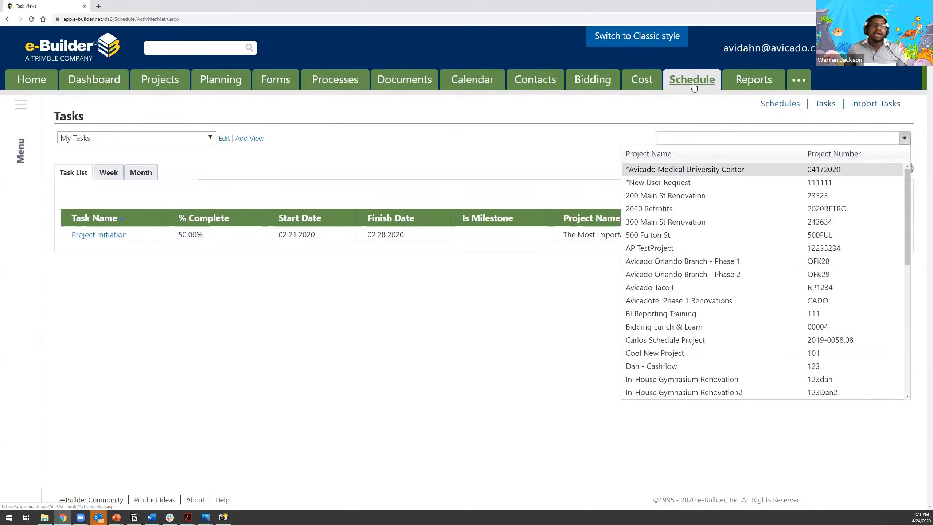
left_click(667, 169)
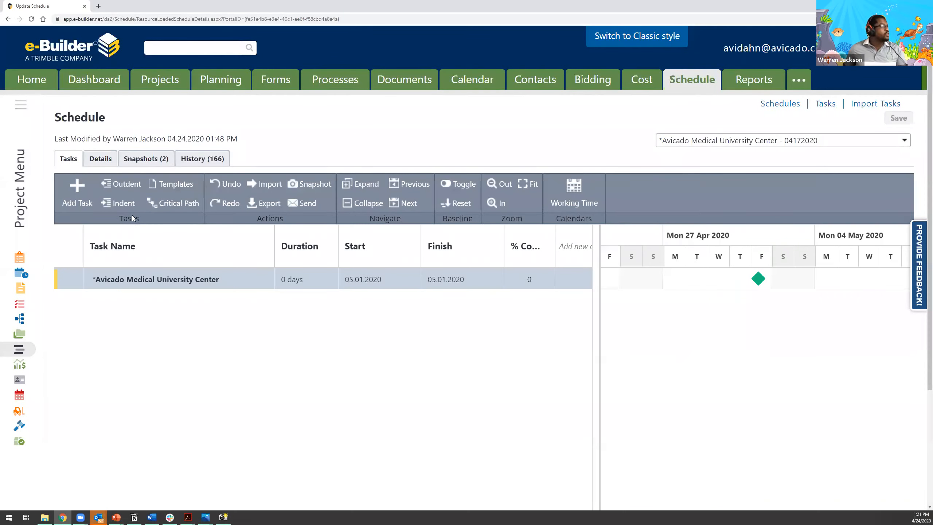
Step: Apply the *Schedule Template - Live Training template as the last activity in the project schedule and fit the Gantt chart
left_click(168, 185)
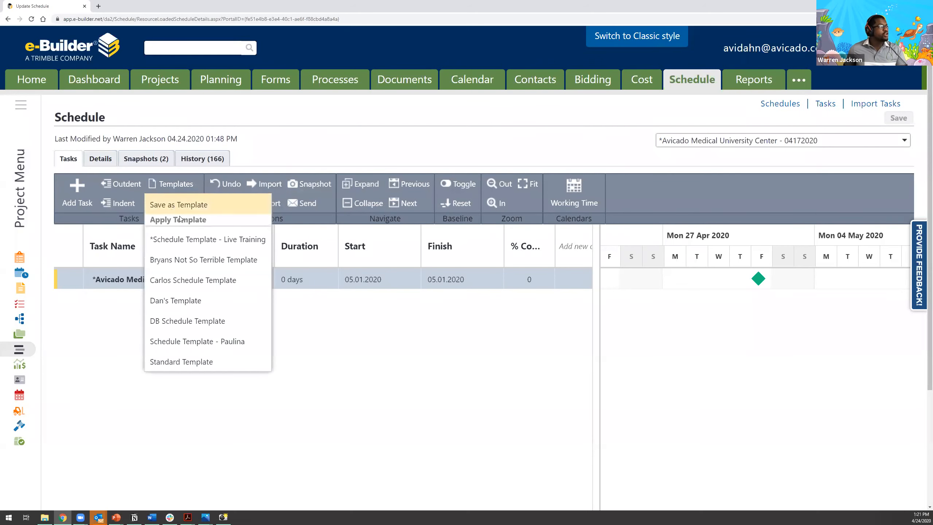
left_click(181, 240)
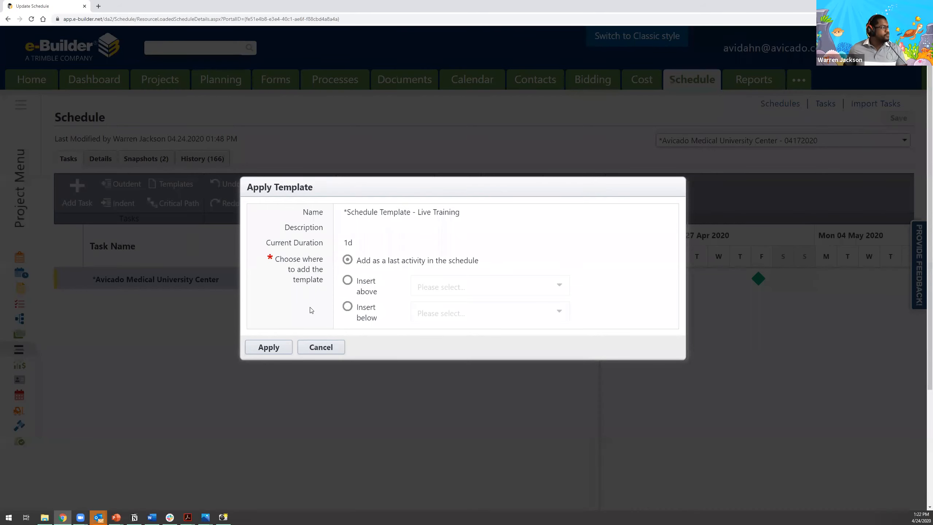
left_click(269, 348)
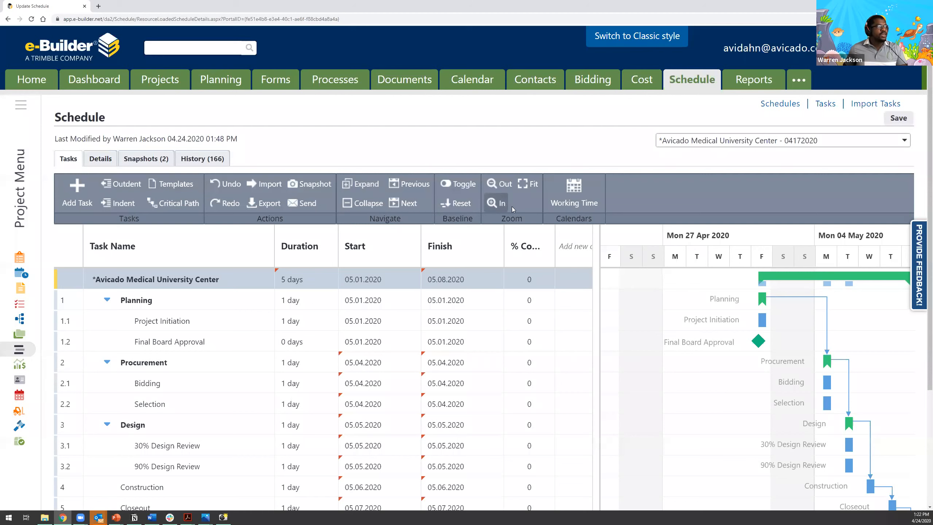
left_click(524, 186)
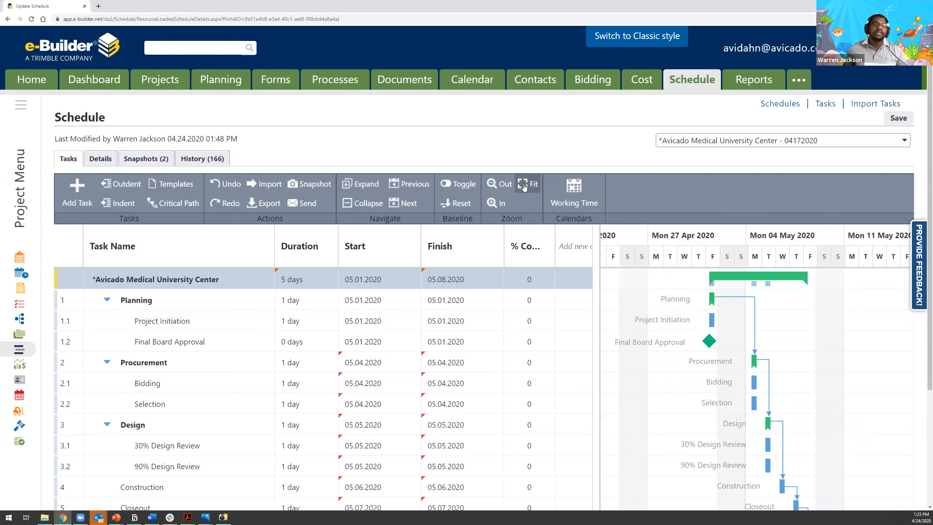
Step: Set the duration of the Project Initiation task under Planning to 14 days
left_click(311, 300)
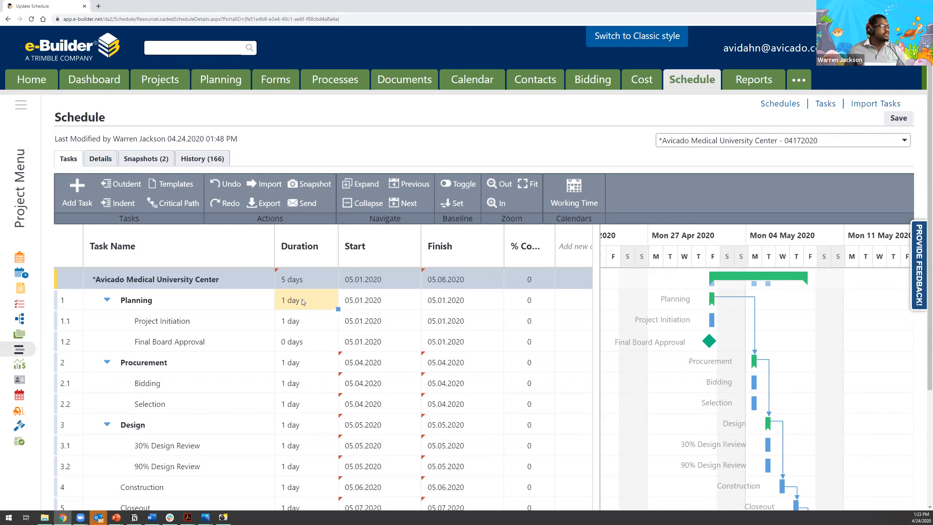
double_click(304, 320)
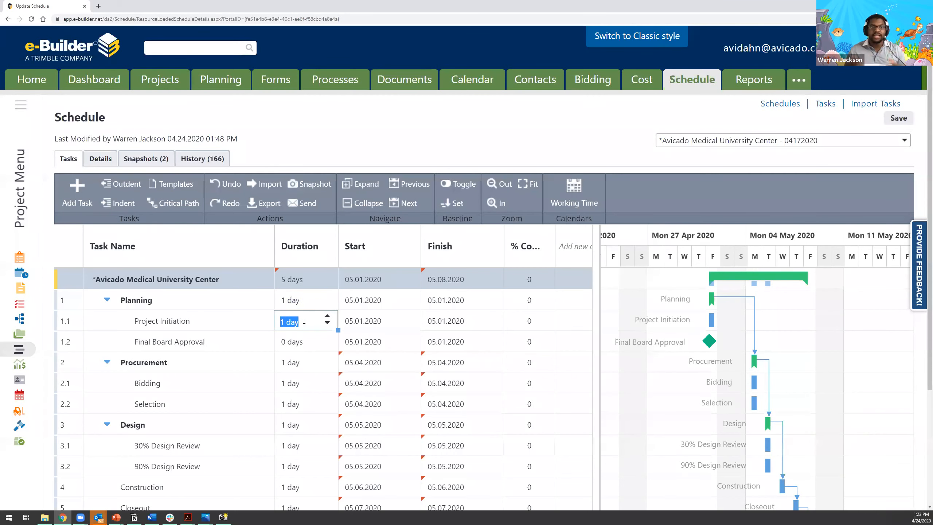
type("14")
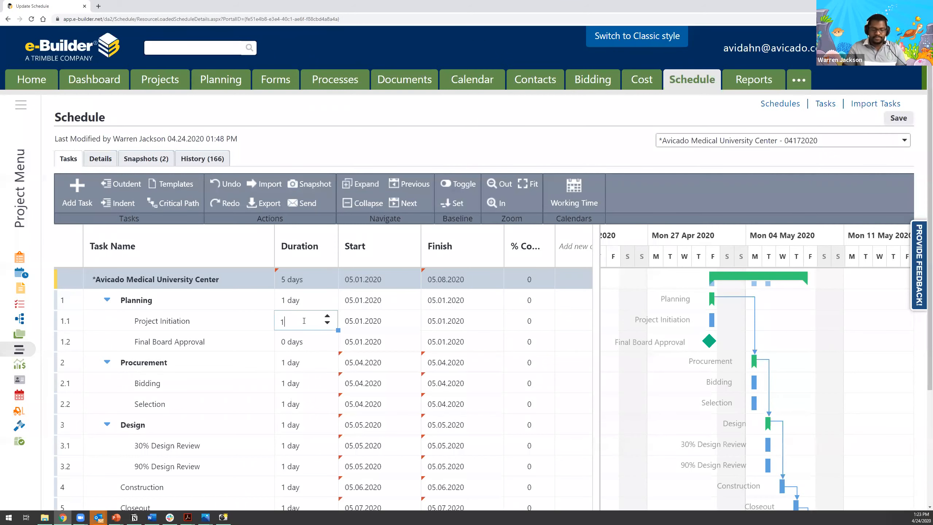
Step: Set the Procurement subtask durations to 30 days for Bidding and 15 days for Selection
scroll(304, 317, "down", 1)
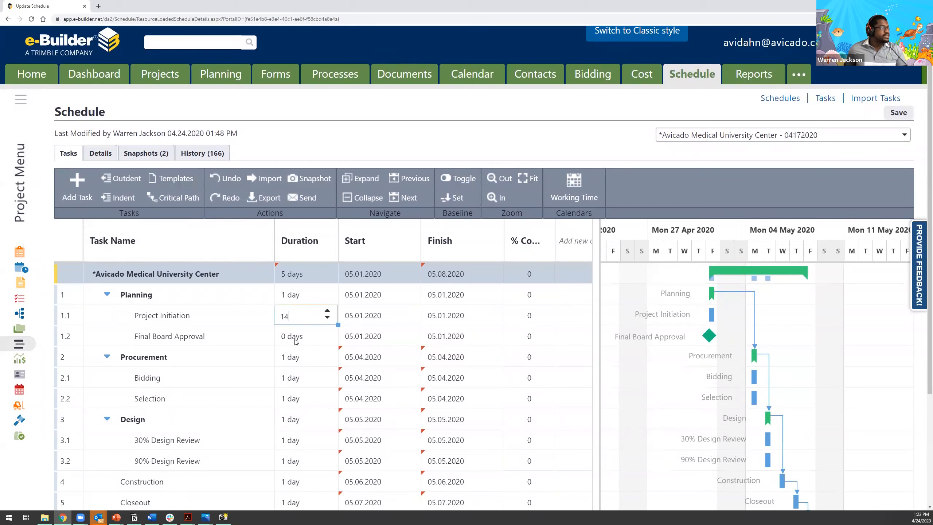
left_click(303, 378)
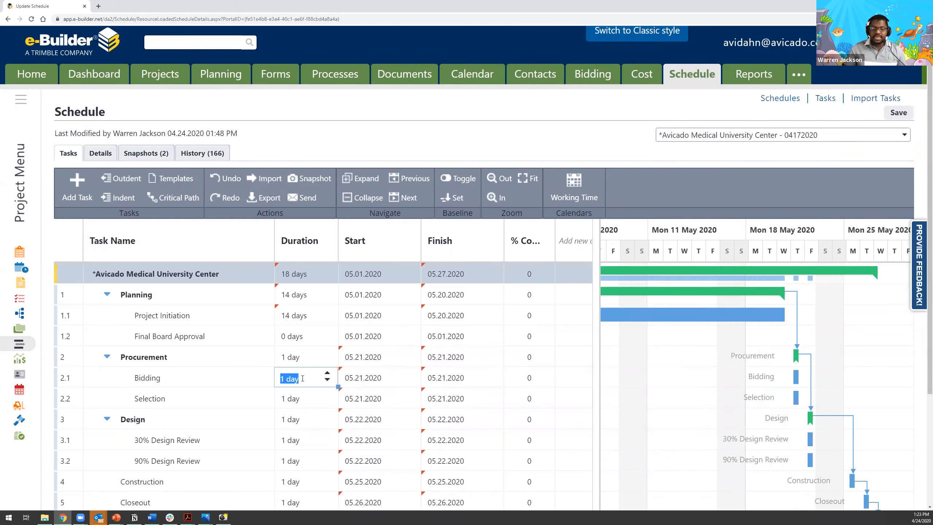
type("30")
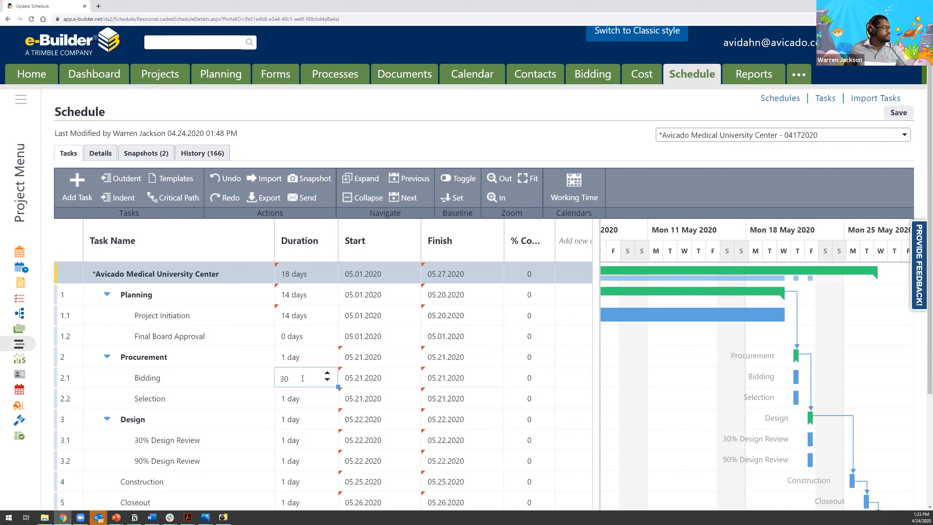
left_click(292, 400)
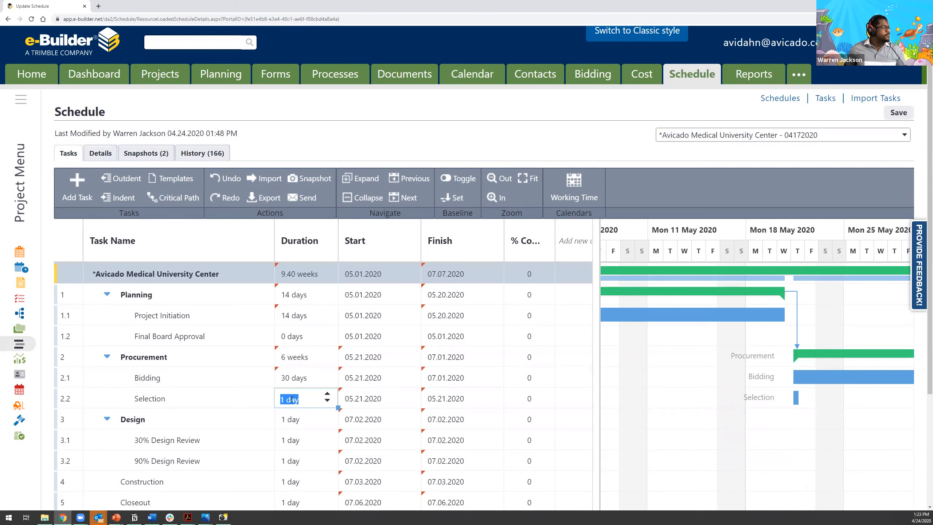
type("15")
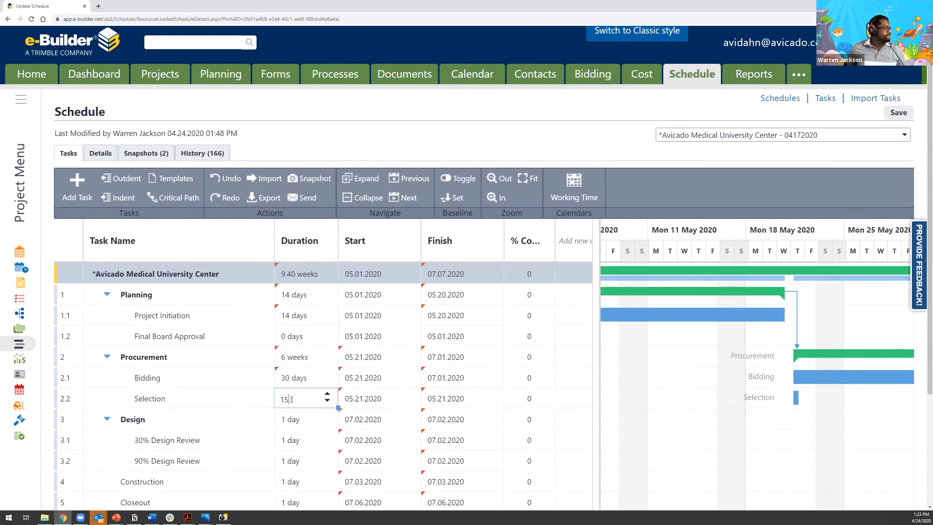
Step: Set the Design subtask durations to 14 days for 30% Design Review and 7 days for 90% Design Review
scroll(323, 386, "down", 1)
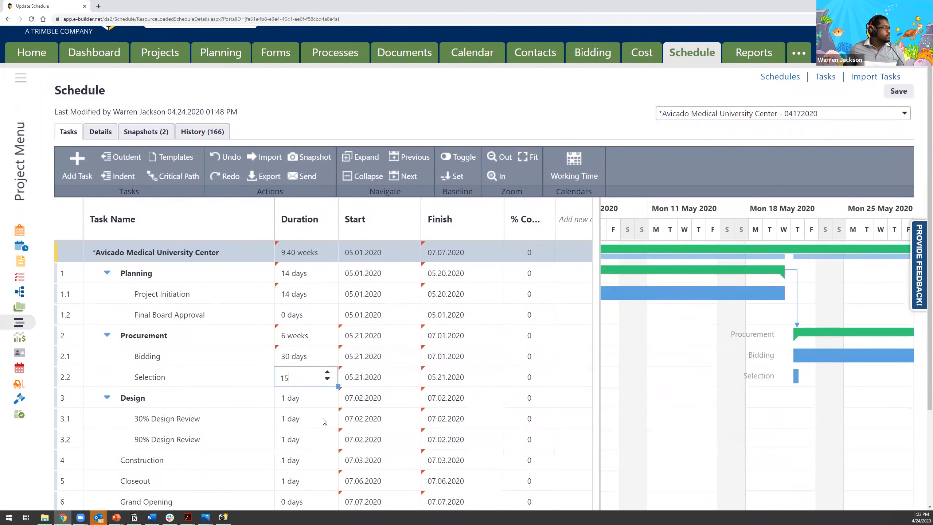
left_click(311, 419)
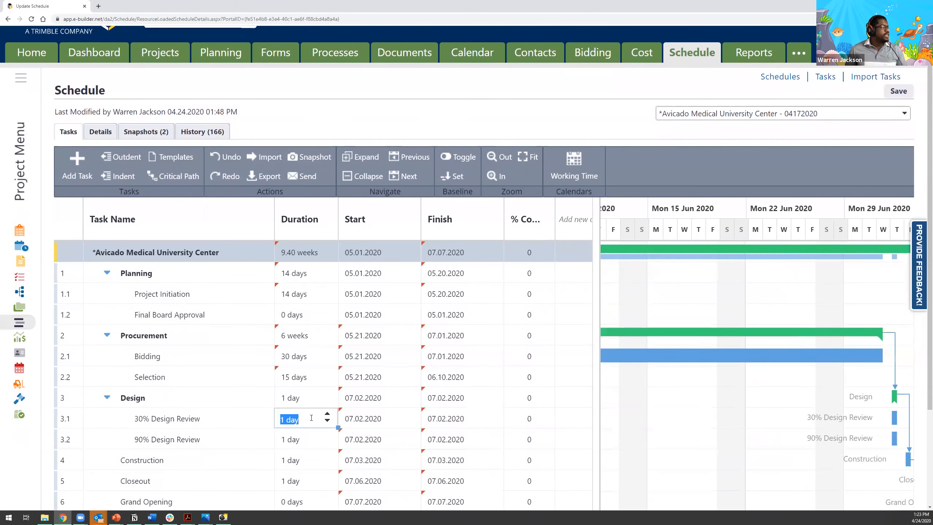
type("14")
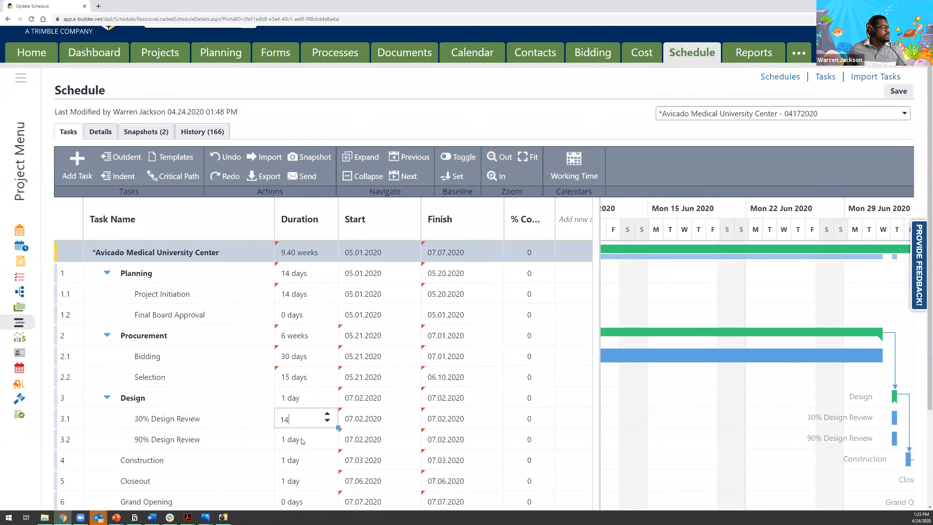
left_click(301, 440)
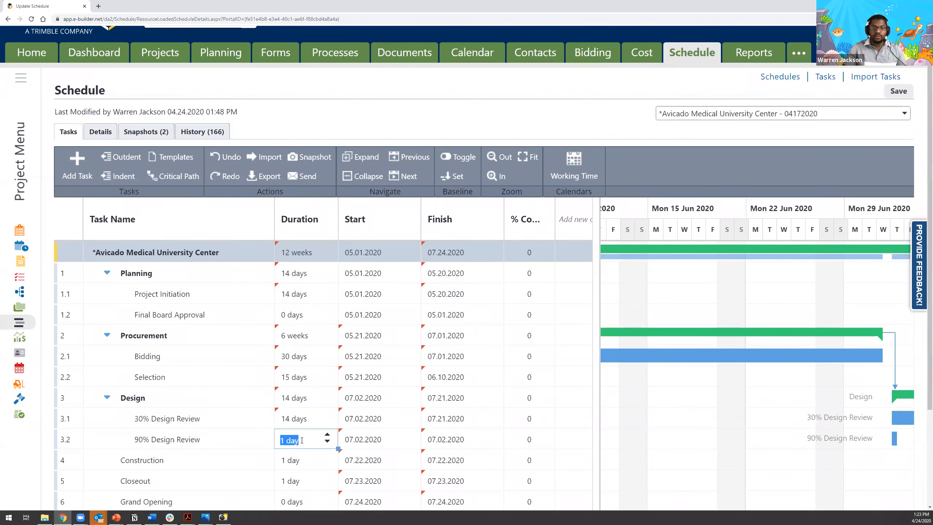
type("7")
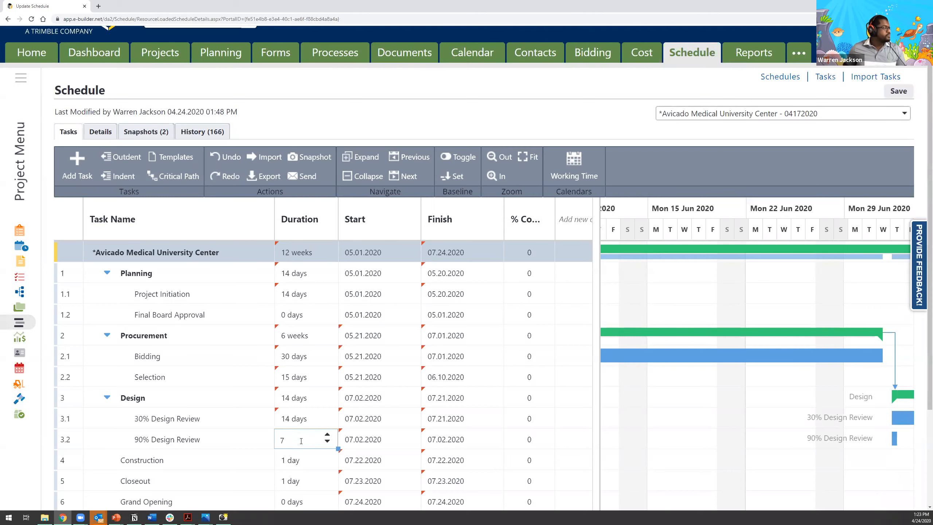
Step: Set the duration of the Construction task to 90 days
scroll(312, 417, "down", 1)
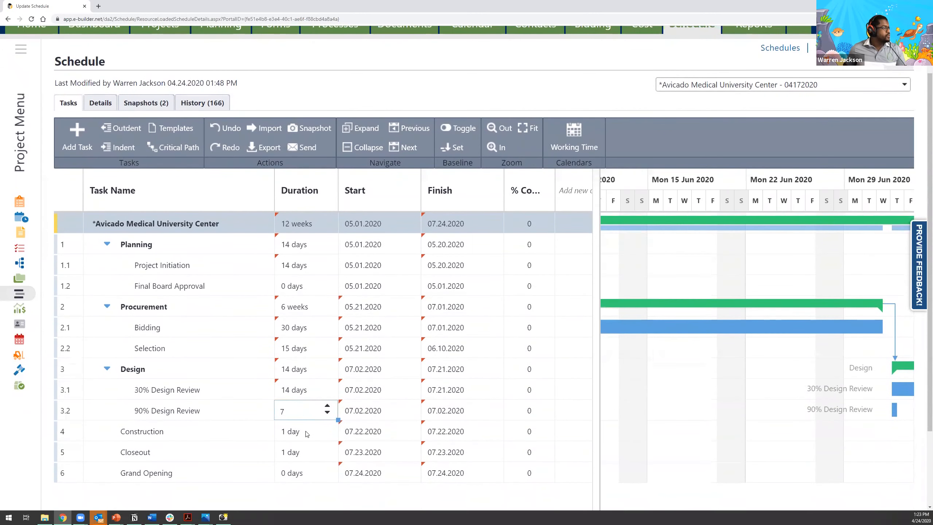
left_click(306, 431)
type("90")
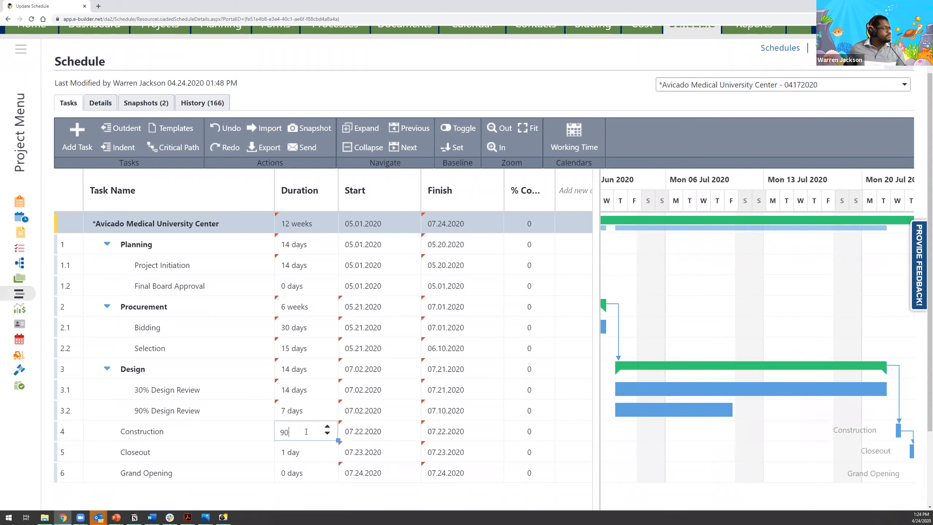
Step: Set the duration of the Closeout task to 45 days and fit the Gantt chart to the full schedule
left_click(305, 452)
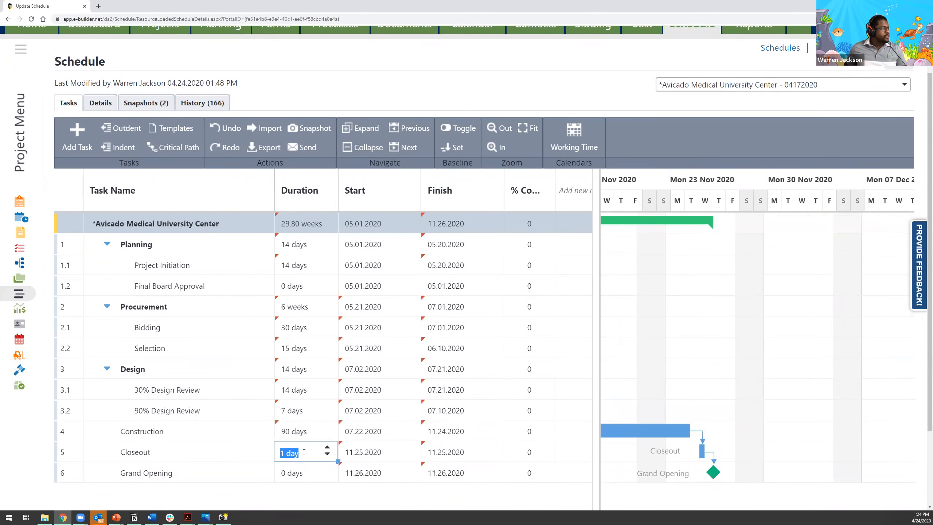
type("45")
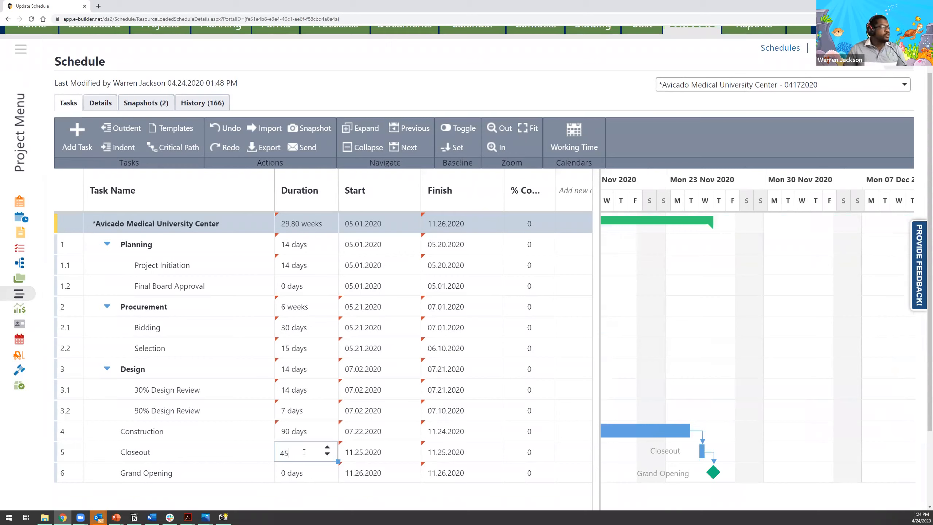
left_click(305, 496)
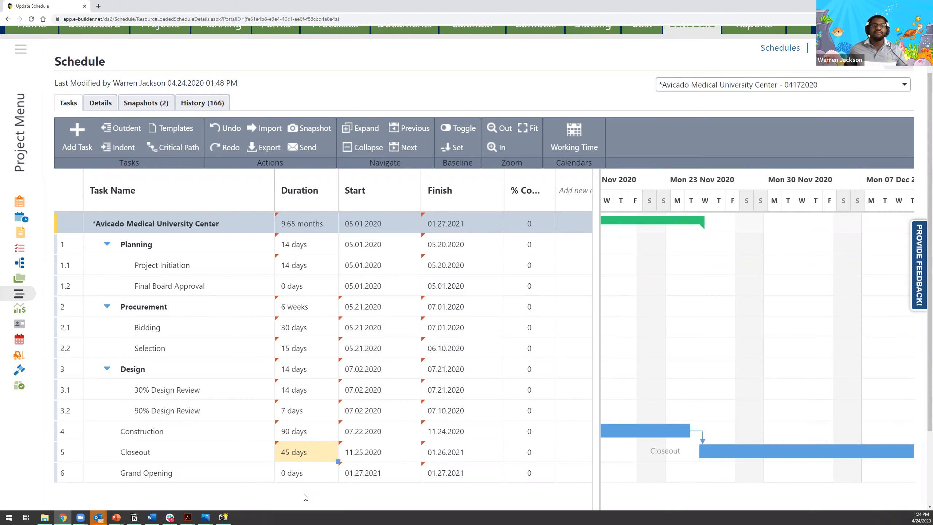
left_click(527, 130)
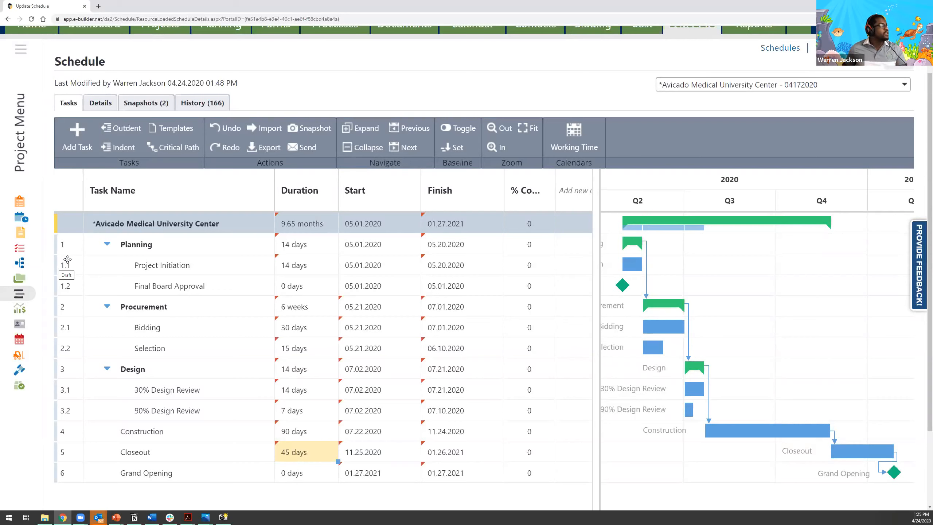
Step: Activate all tasks in the *Avicado Medical University Center schedule at once
left_click(69, 198)
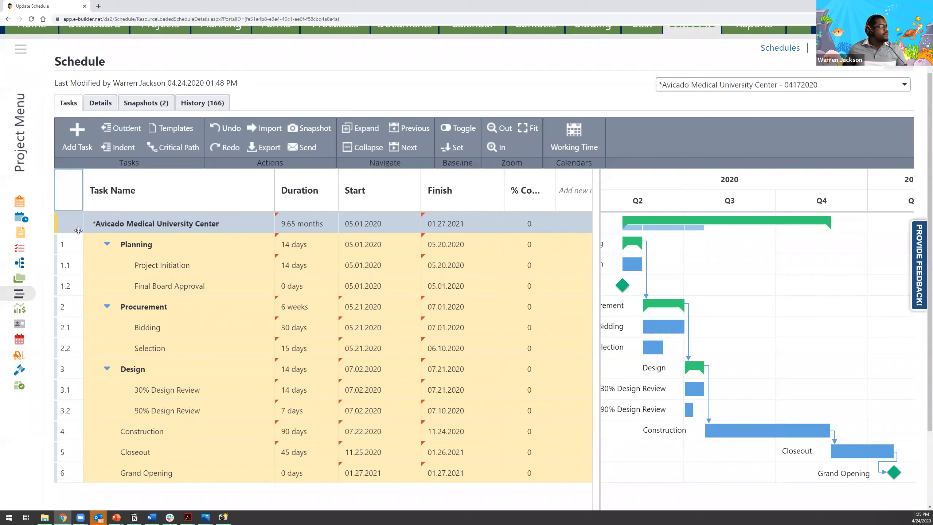
right_click(94, 251)
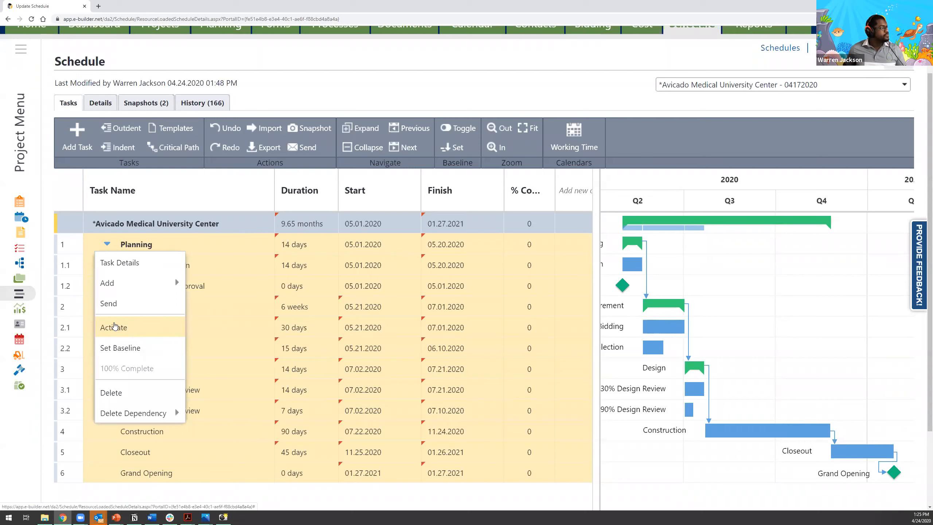
left_click(115, 325)
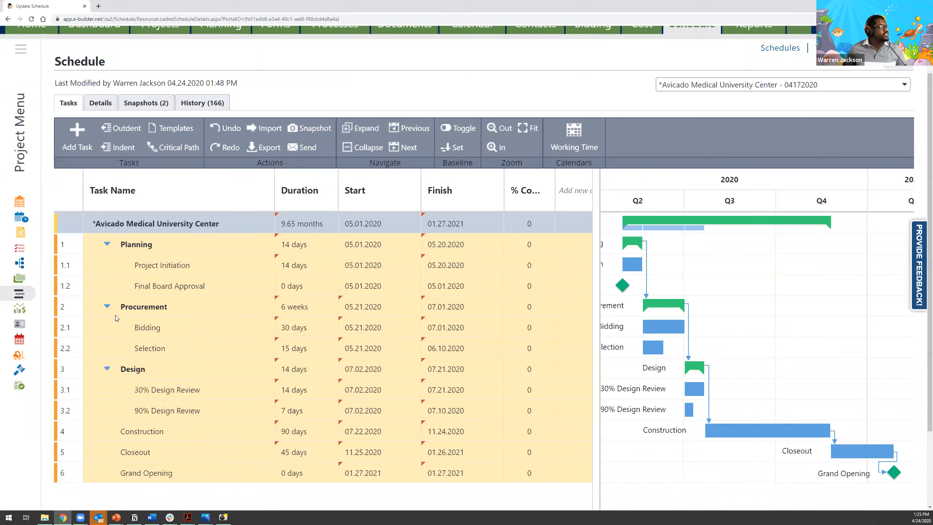
mouse_move(56, 261)
mouse_move(55, 280)
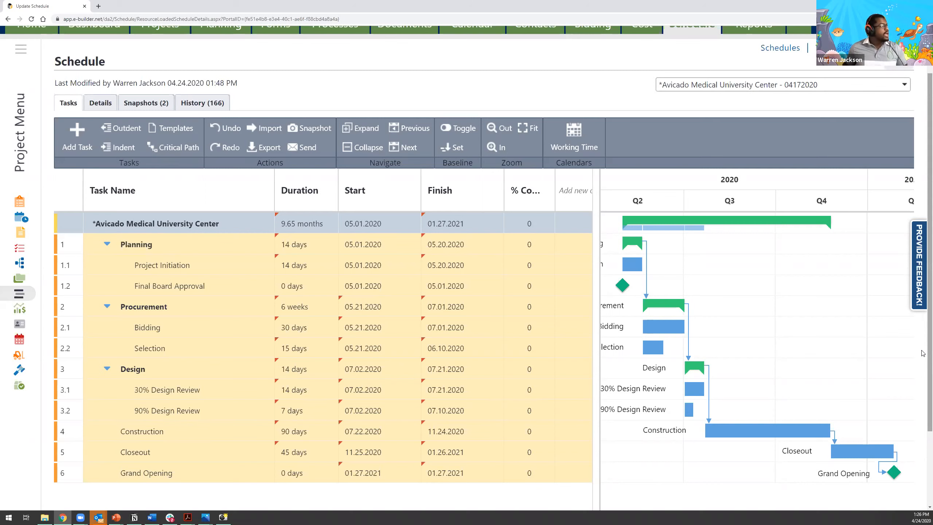
Step: Set the schedule baseline for the entire project and save the schedule
right_click(90, 258)
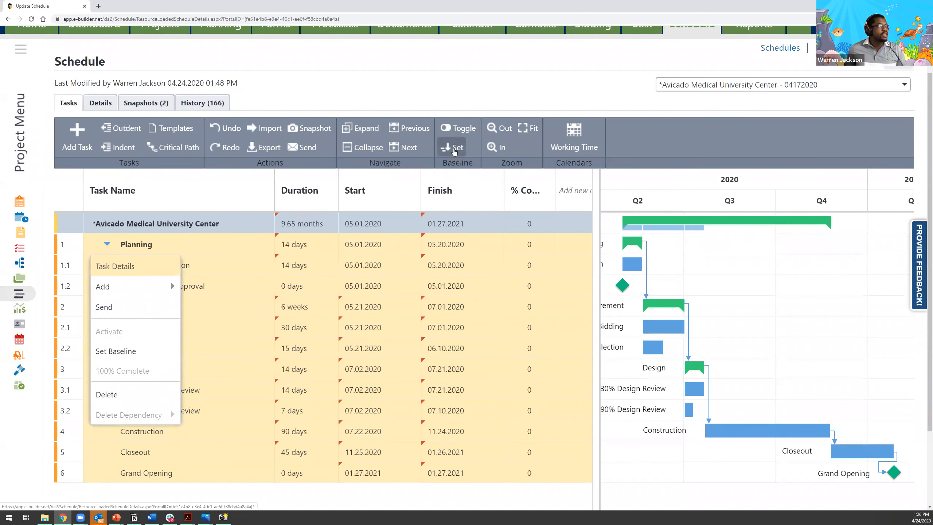
left_click(452, 147)
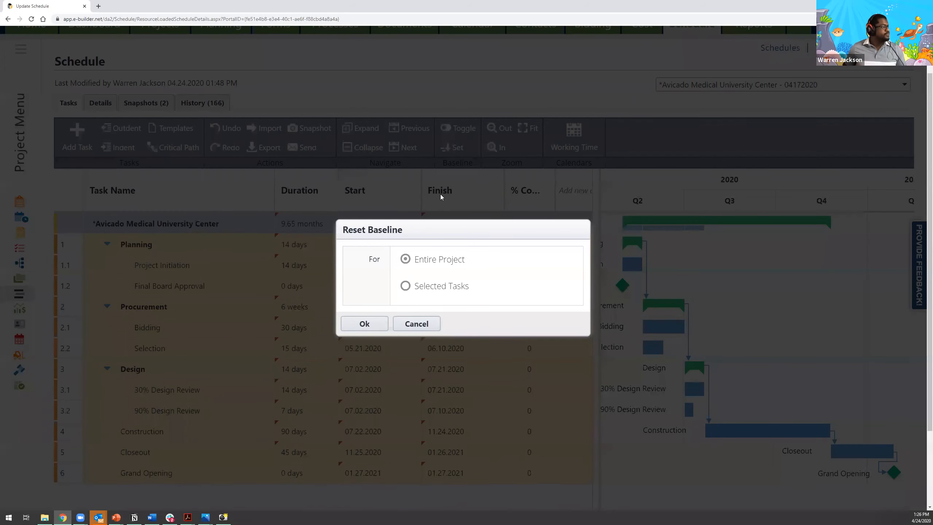
left_click(364, 325)
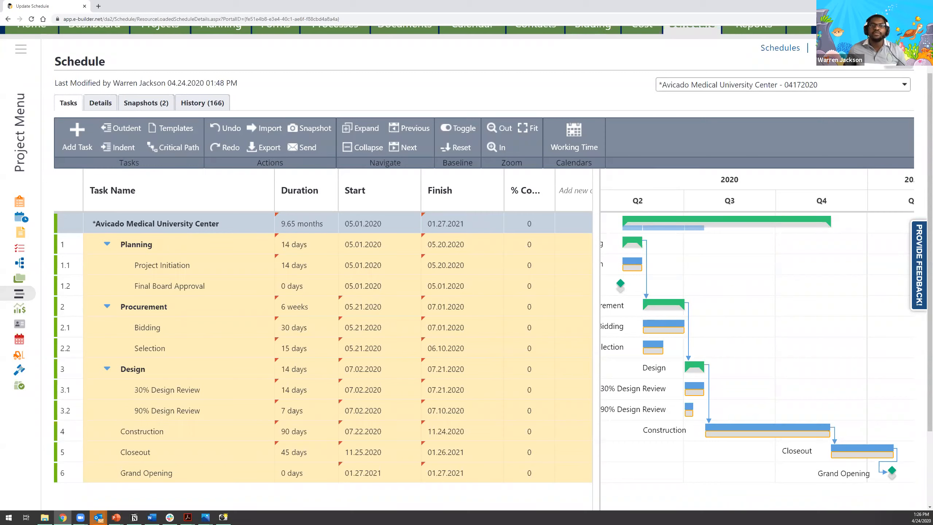
left_click(898, 62)
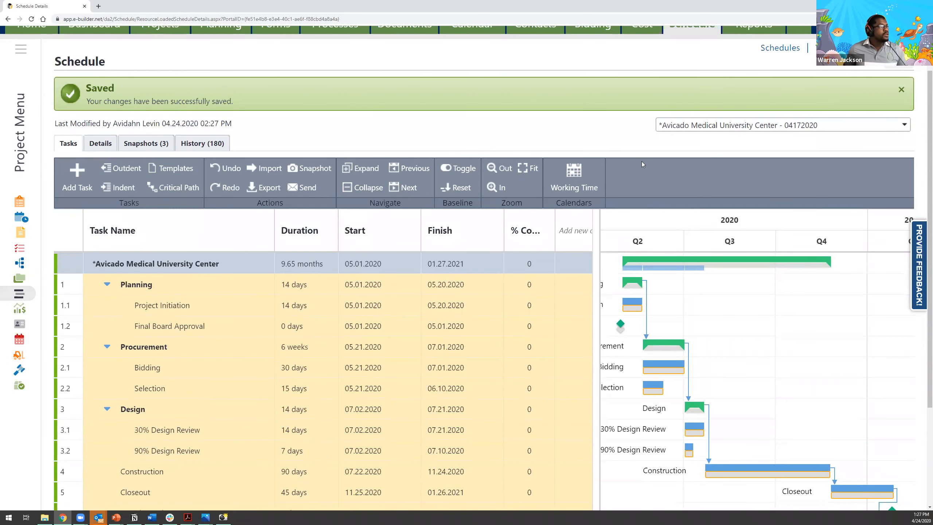
Step: Widen the Gantt chart area beside the task list and hide the baseline bars
scroll(643, 141, "down", 1)
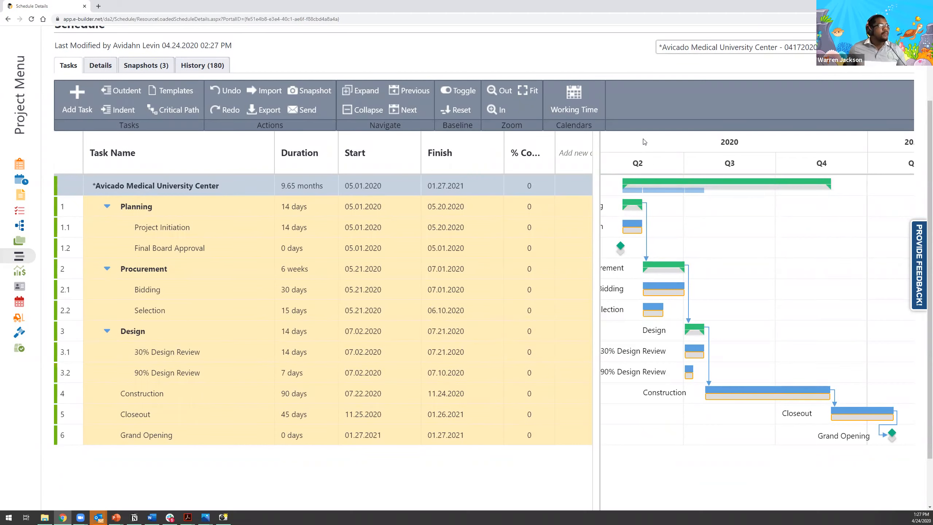
left_click_drag(598, 182, 527, 187)
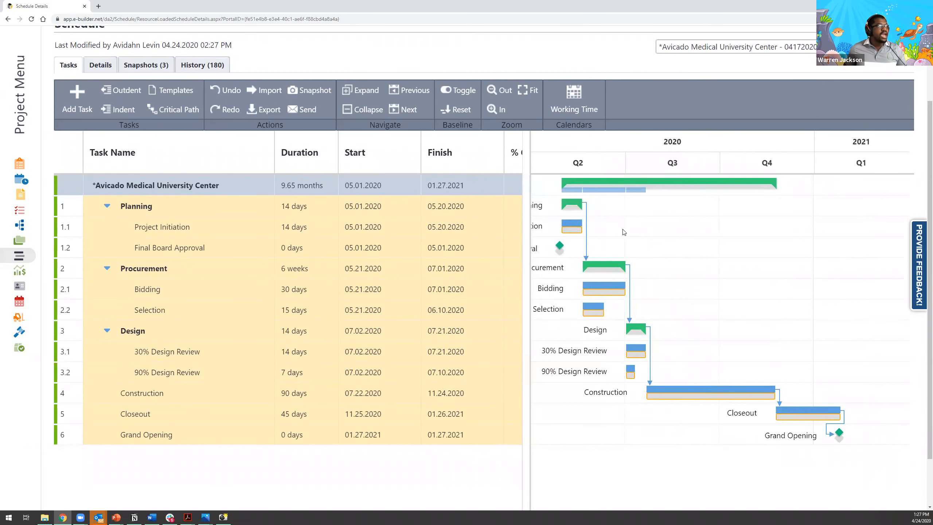
left_click(451, 94)
left_click(450, 95)
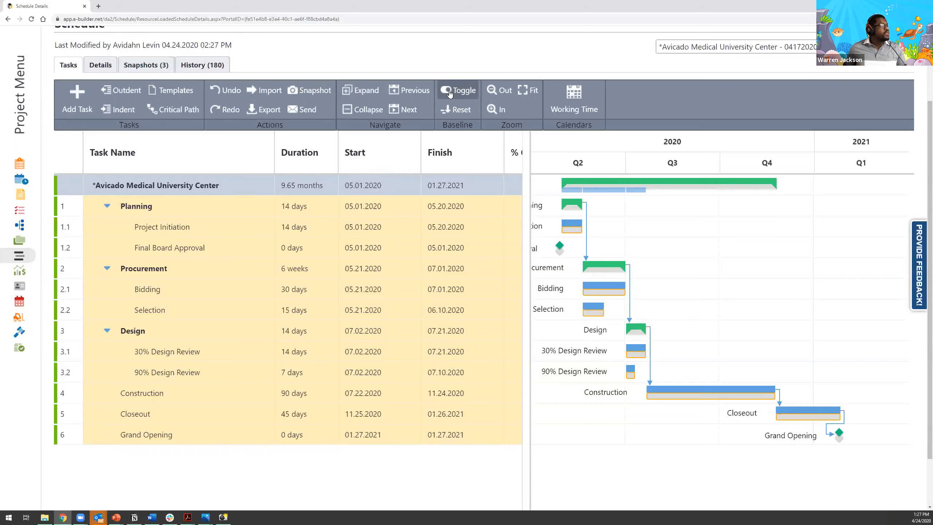
left_click(449, 94)
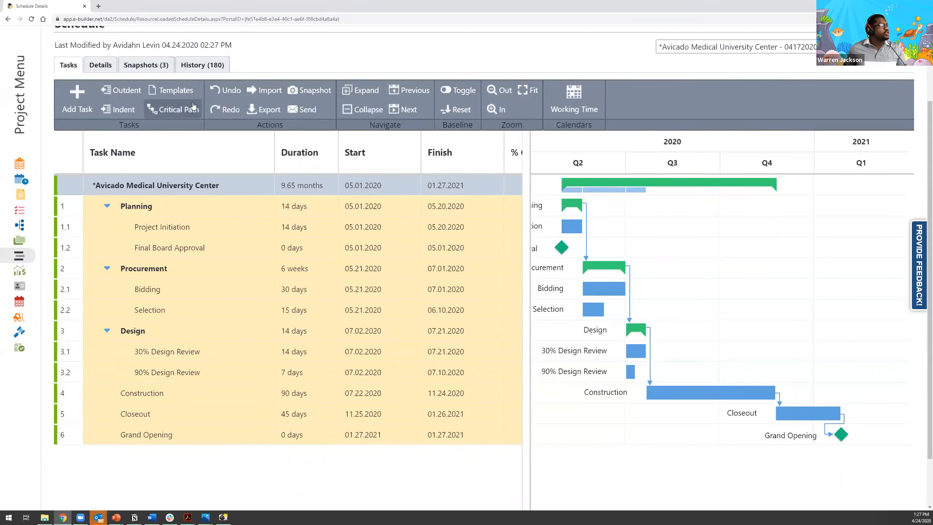
Step: Toggle the critical path display in the Gantt chart and show the baseline bars again
left_click(174, 109)
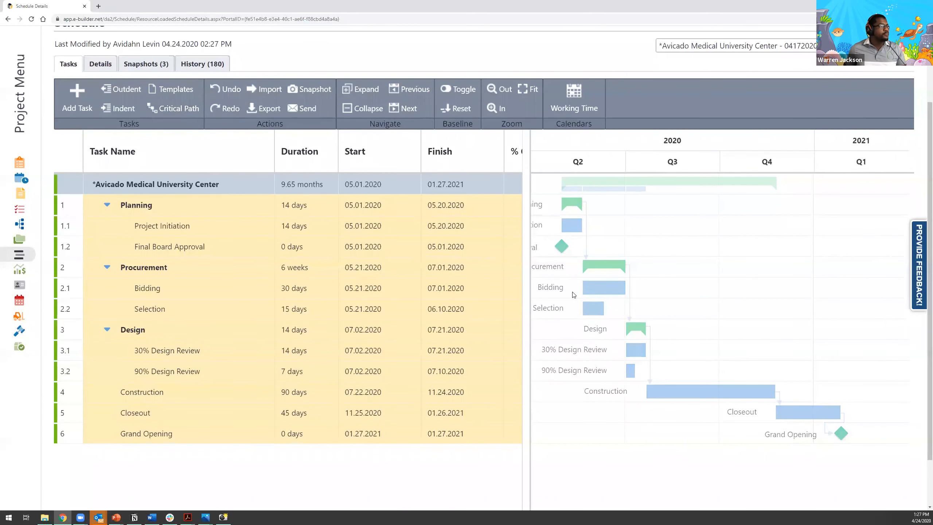
left_click(459, 89)
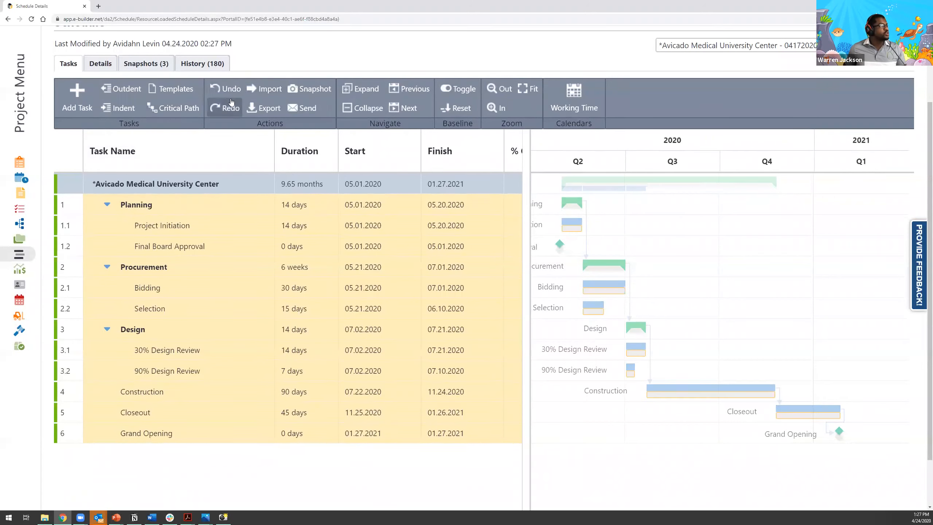
left_click(172, 109)
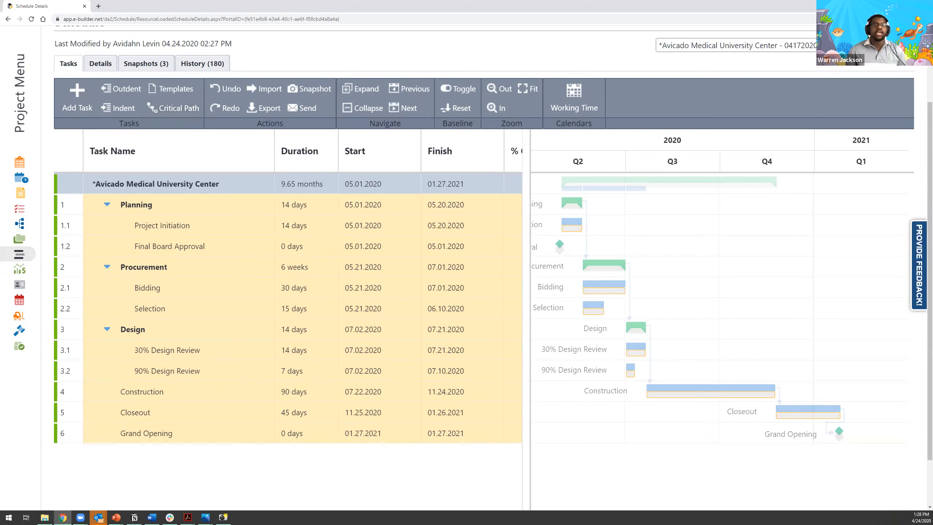
key("alt+Tab")
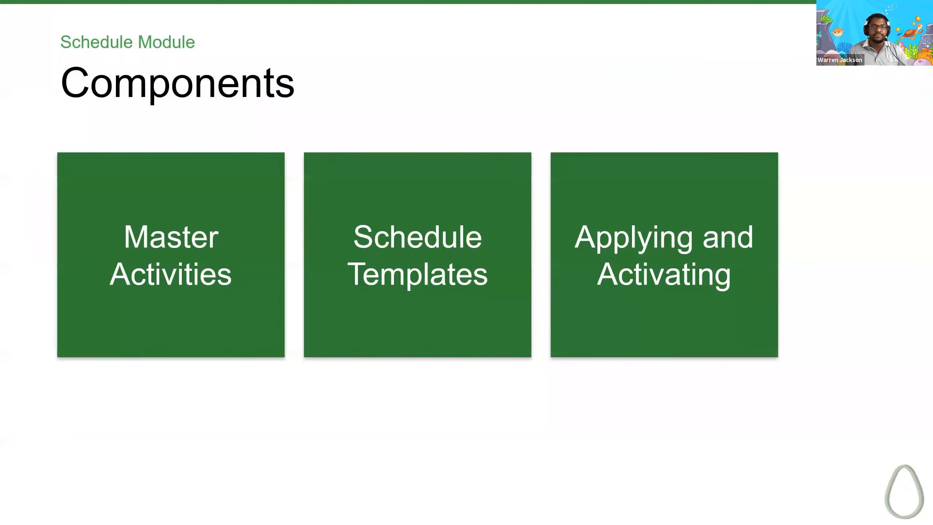
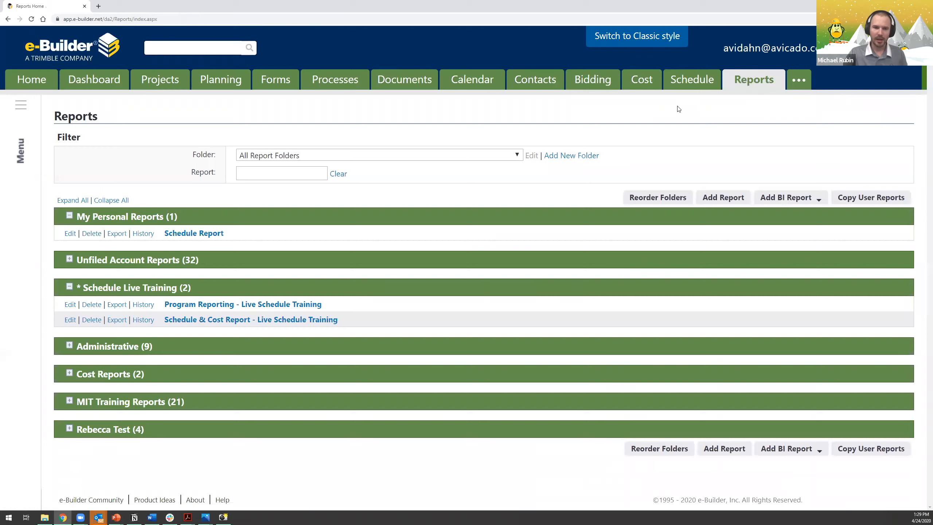
Step: Run the "Program Reporting - Live Schedule Training" report and examine each project's master tasks, durations, dates and the report filters
left_click(220, 305)
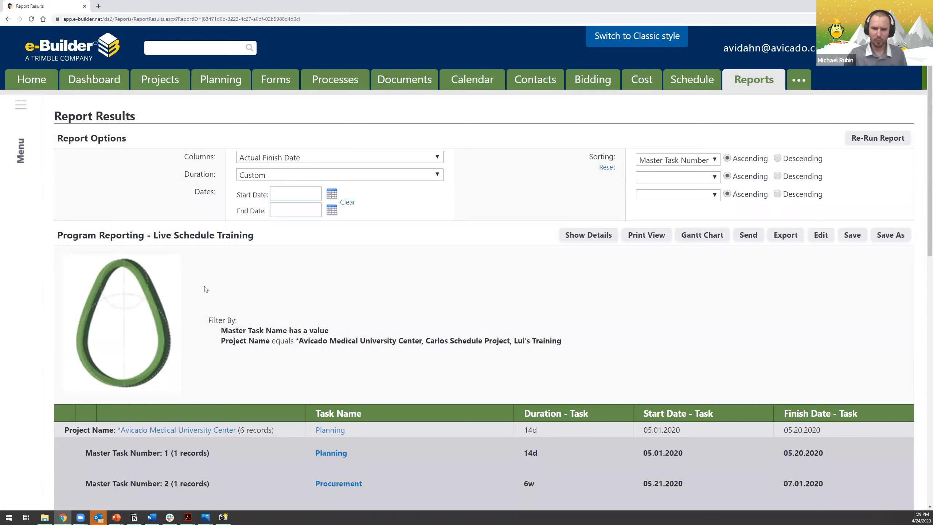
scroll(196, 272, "down", 1)
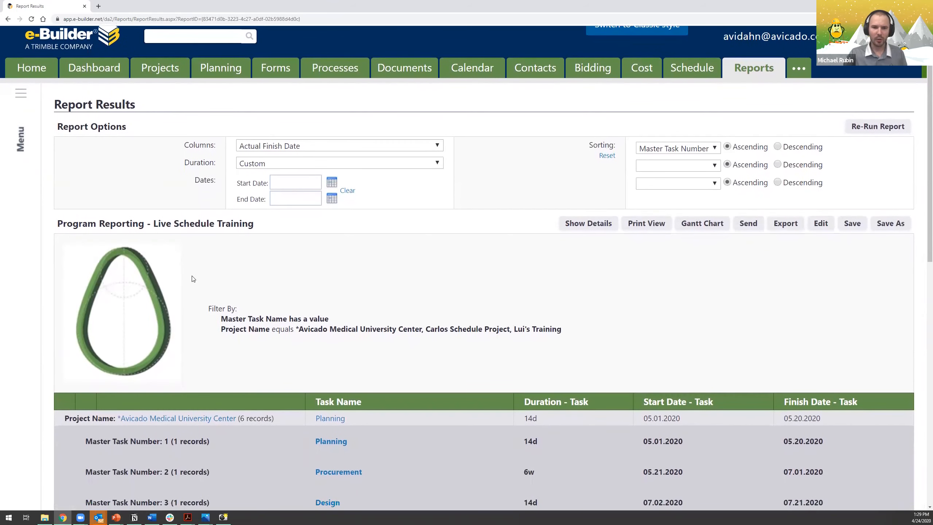
scroll(193, 279, "down", 1)
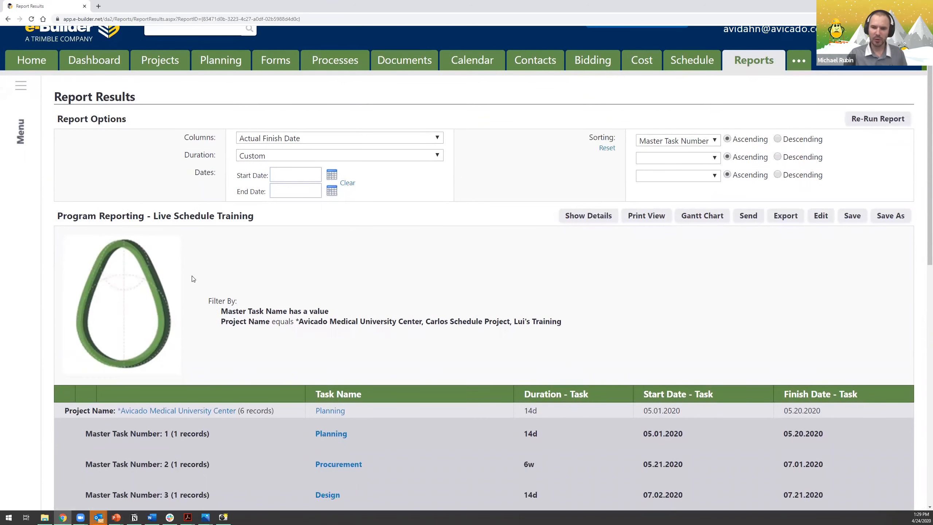
scroll(194, 279, "down", 3)
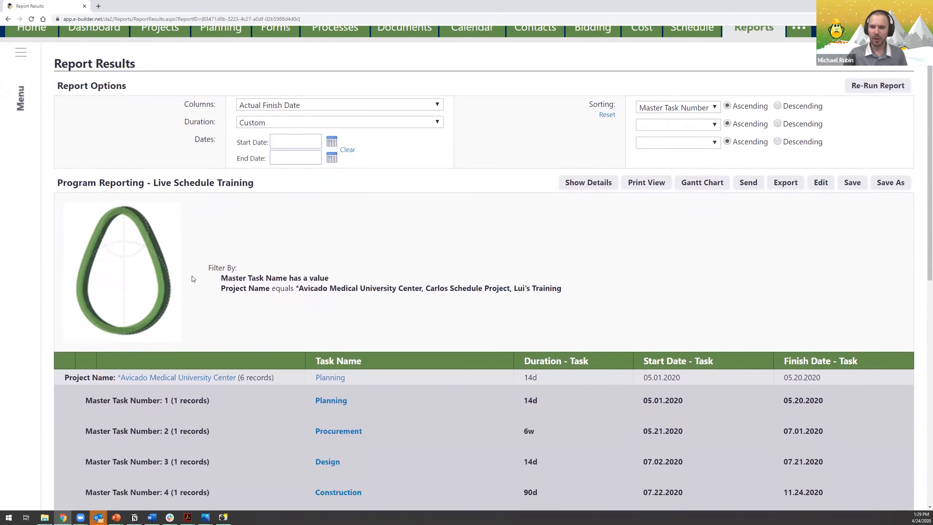
scroll(194, 279, "down", 3)
scroll(194, 278, "down", 4)
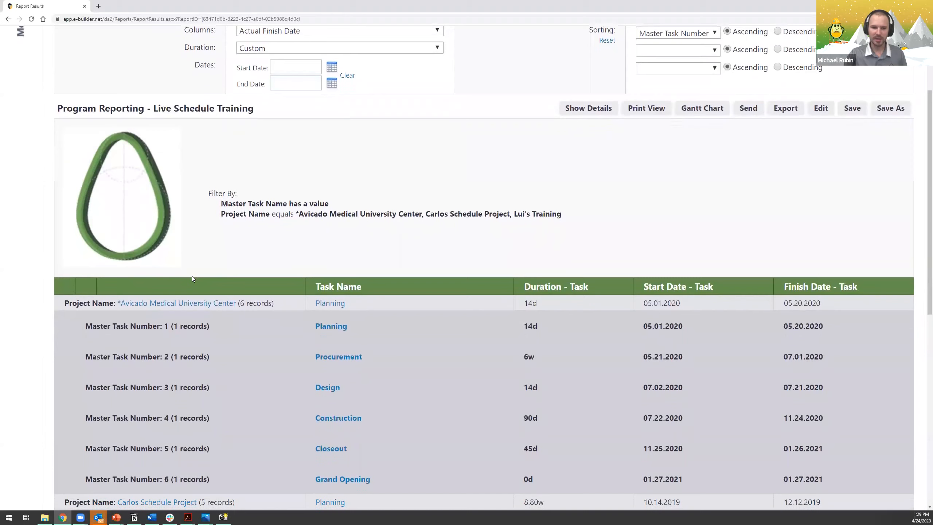
scroll(192, 277, "down", 5)
scroll(192, 276, "down", 6)
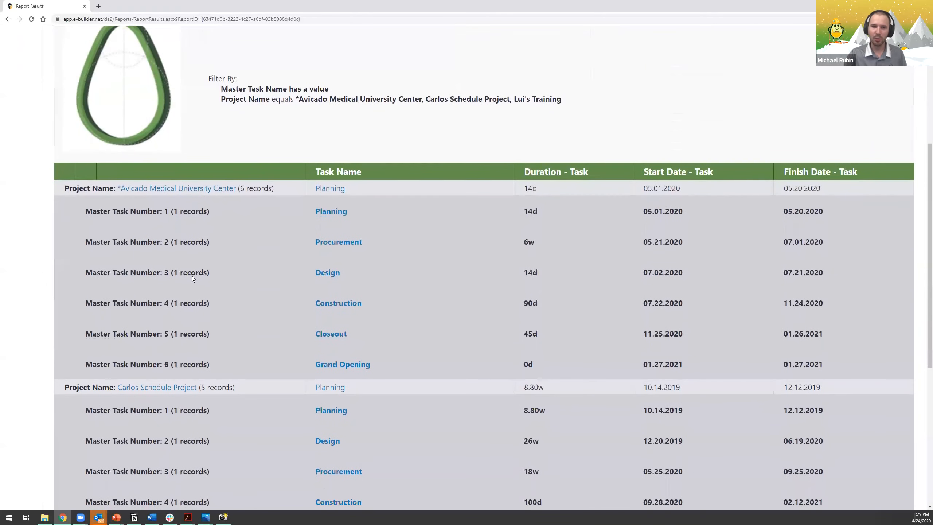
scroll(191, 276, "down", 2)
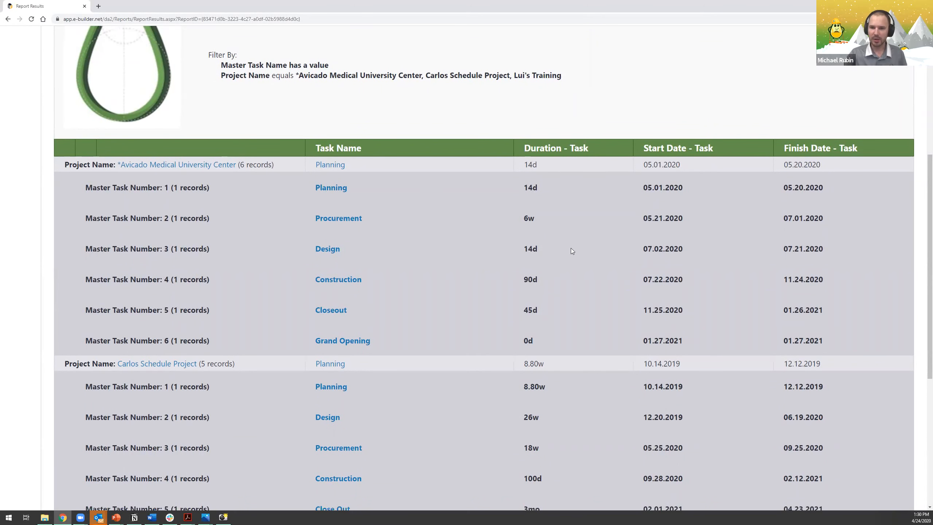
scroll(189, 158, "down", 4)
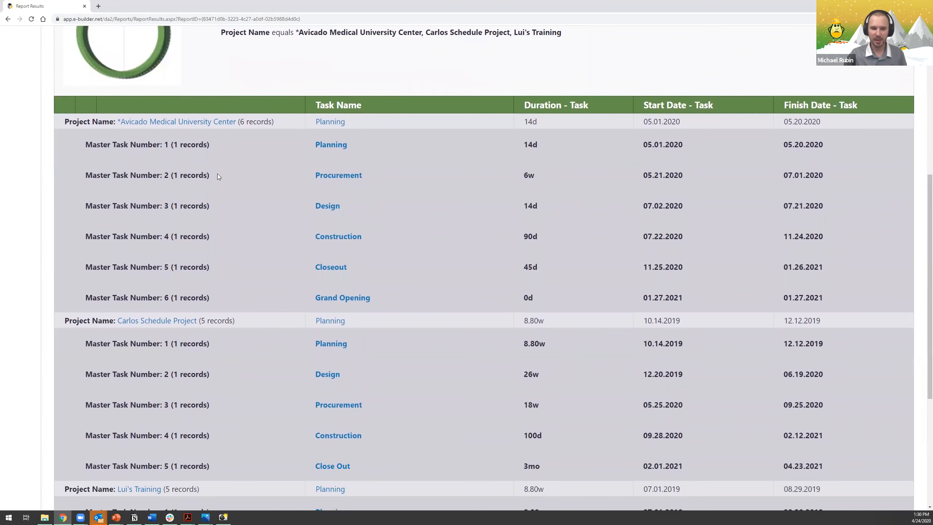
scroll(436, 244, "up", 3)
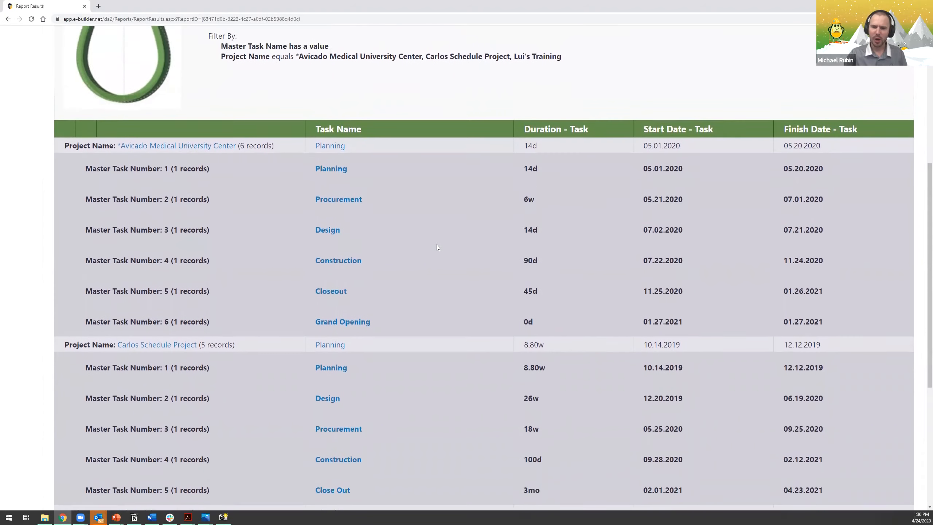
scroll(436, 238, "up", 3)
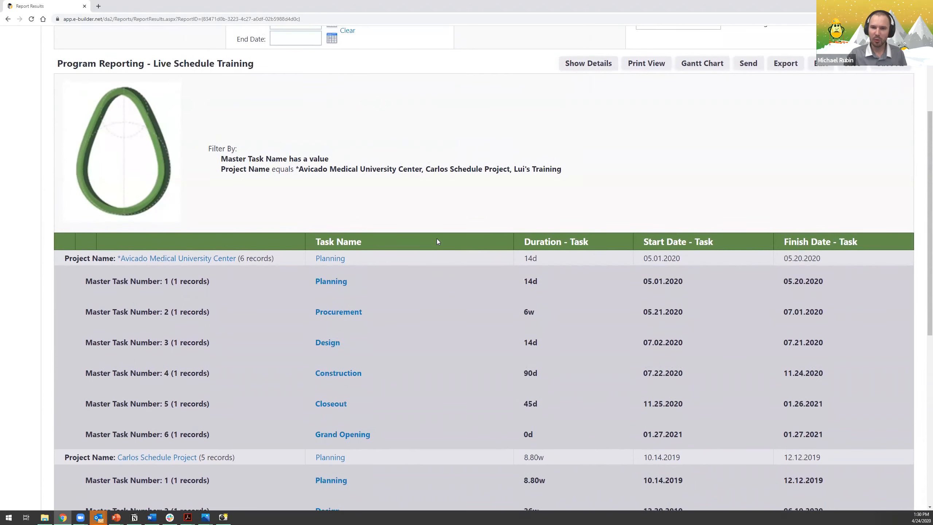
scroll(436, 238, "up", 2)
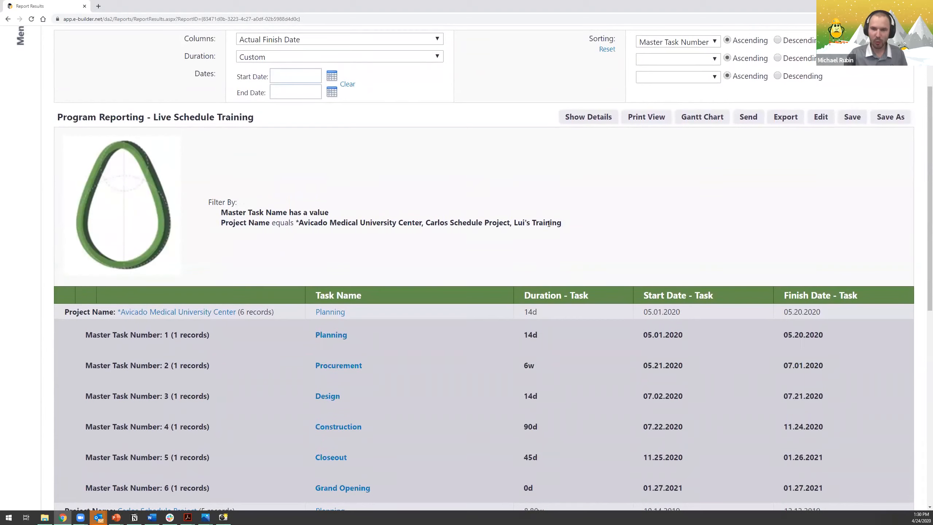
Step: Open the program report as a Gantt chart, fit all projects in the timeline and zoom in to months
left_click(700, 118)
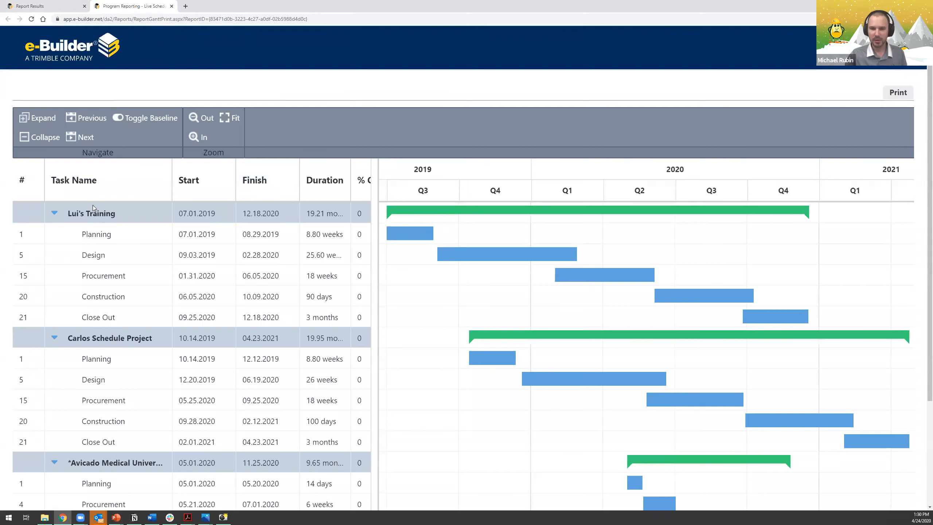
left_click(233, 122)
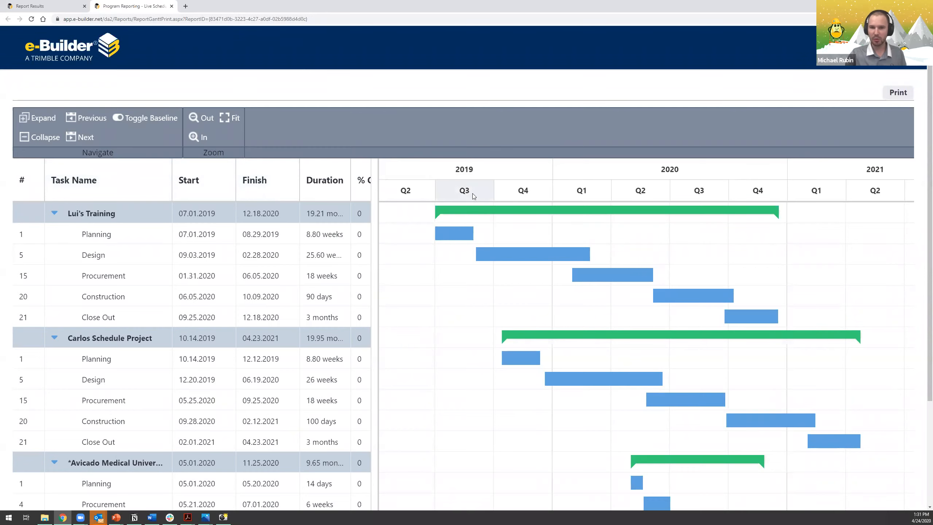
left_click(196, 136)
left_click(197, 137)
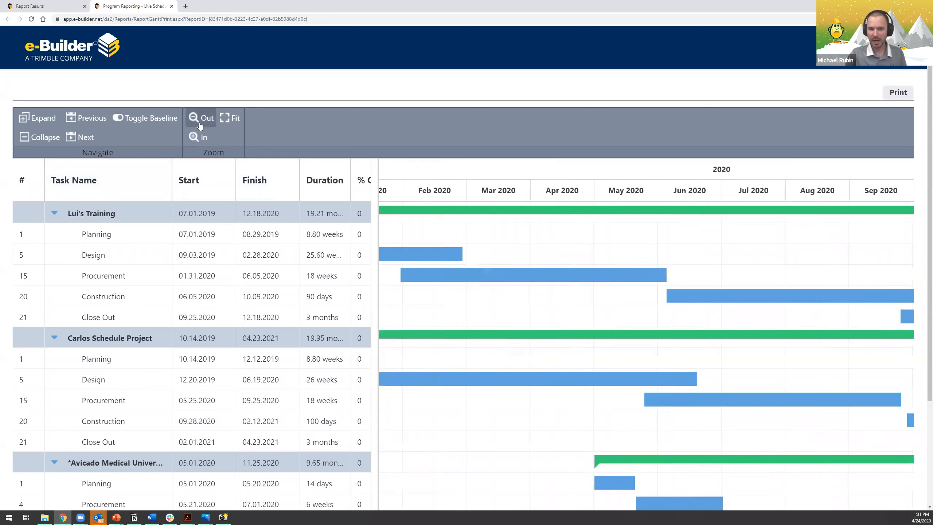
Step: Fit all projects in the Gantt timeline, show the baseline bars and compare each project's tasks against its baseline
left_click(224, 119)
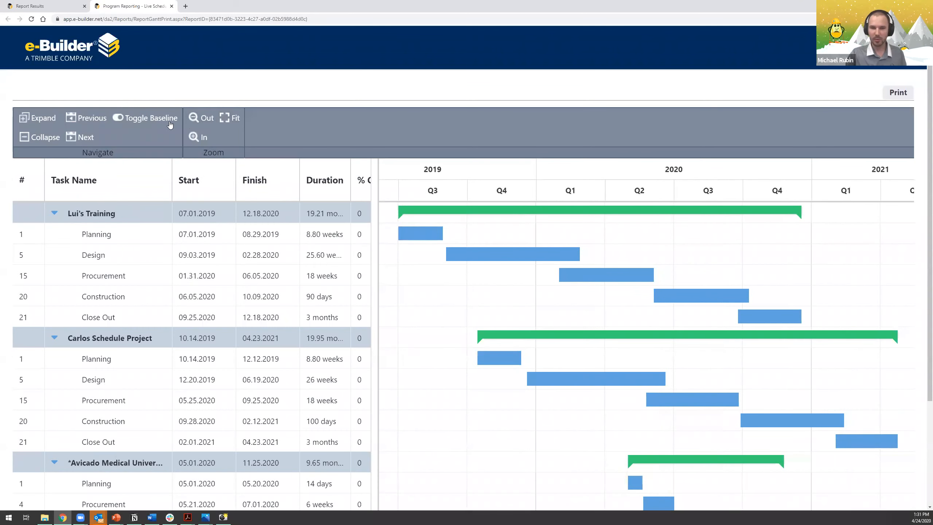
left_click(140, 121)
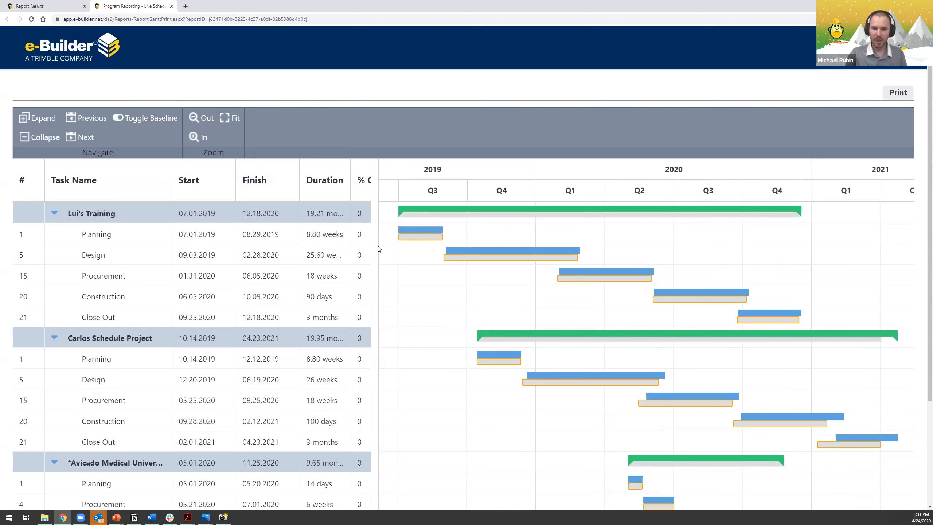
mouse_move(493, 331)
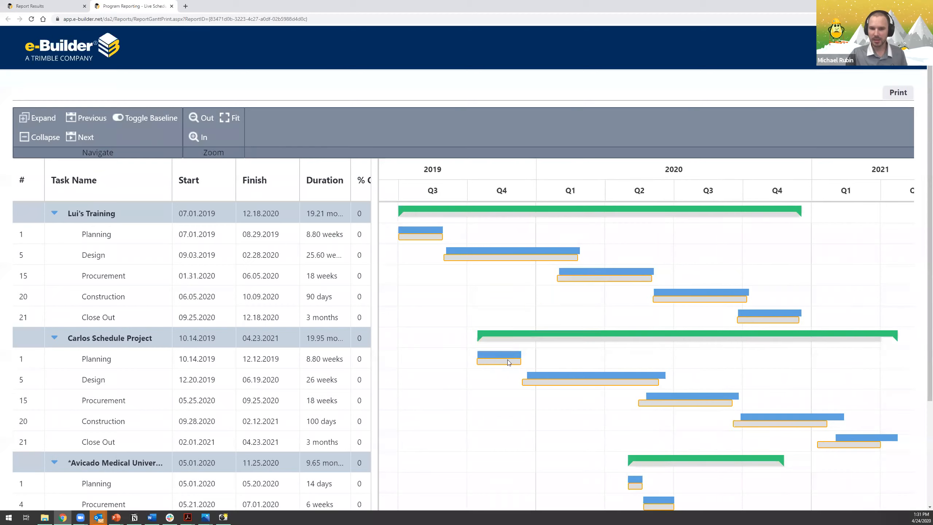
mouse_move(544, 376)
scroll(546, 398, "down", 1)
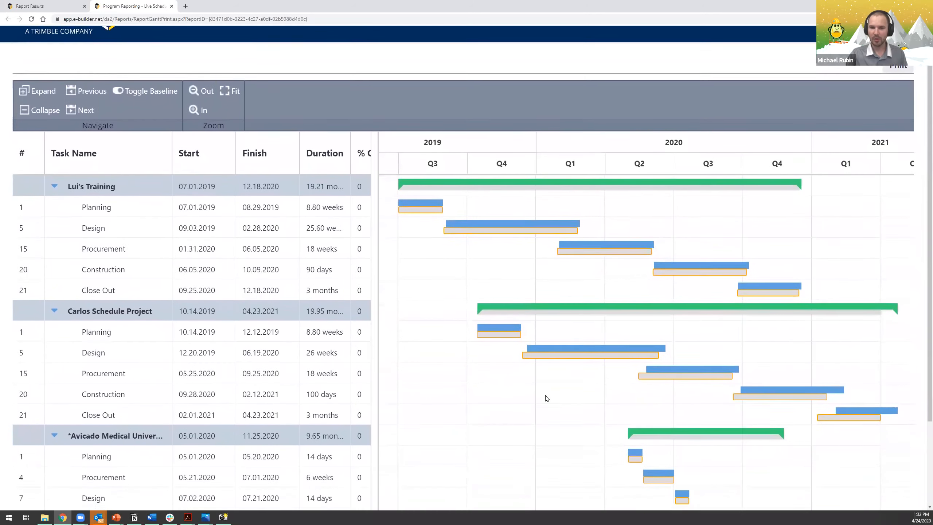
scroll(546, 398, "down", 2)
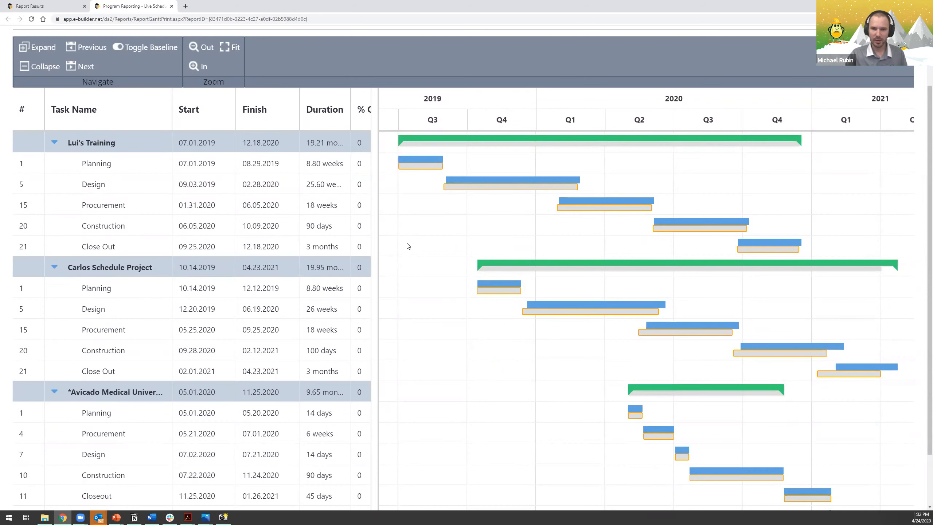
scroll(408, 246, "up", 1)
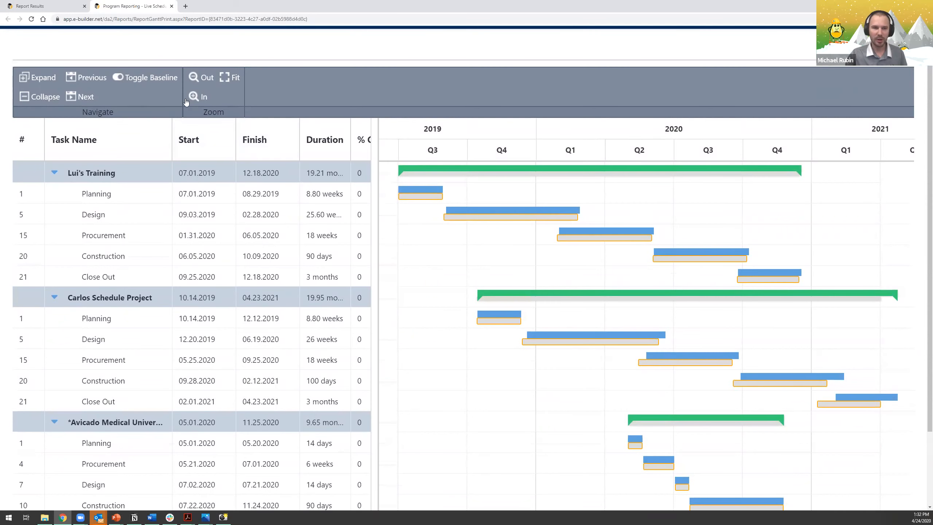
Step: Return to the reports list, run "Schedule & Cost Report - Live Schedule Training" and examine its schedule and cost columns
left_click(68, 9)
scroll(649, 320, "up", 1)
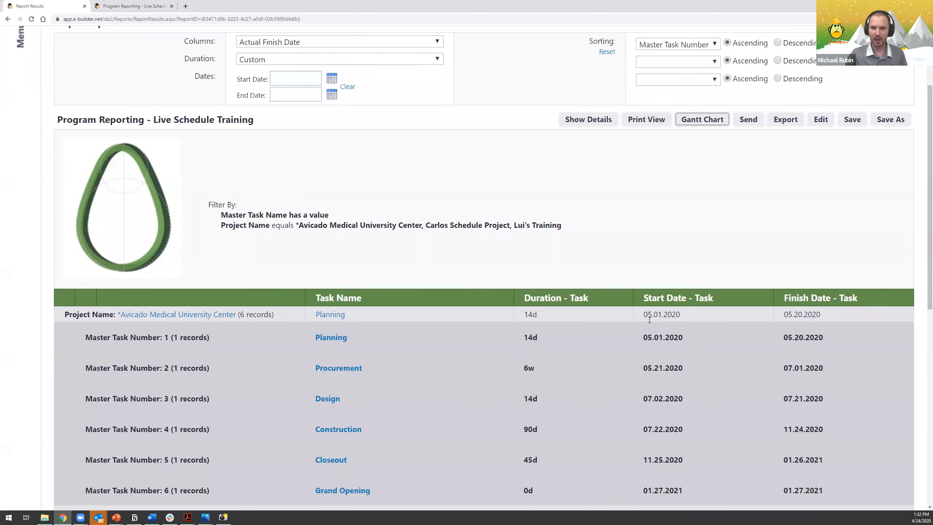
scroll(649, 319, "up", 2)
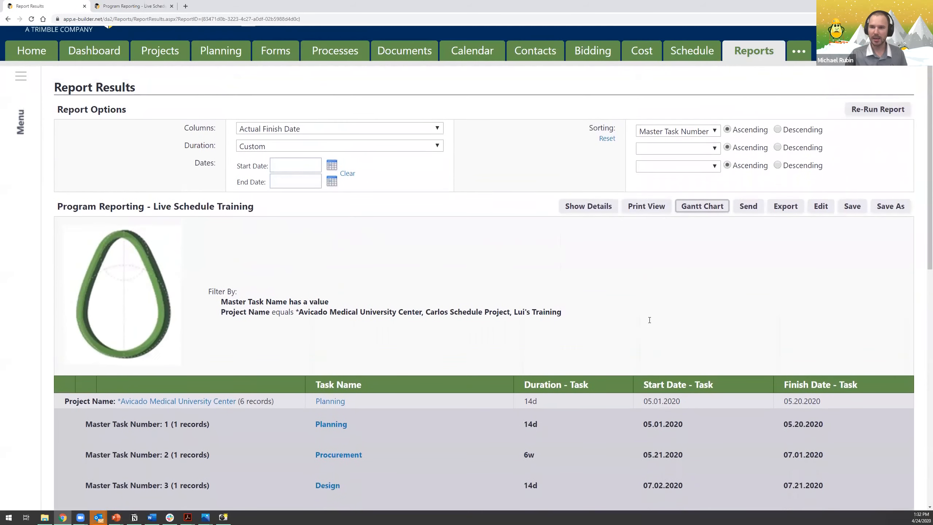
left_click(767, 51)
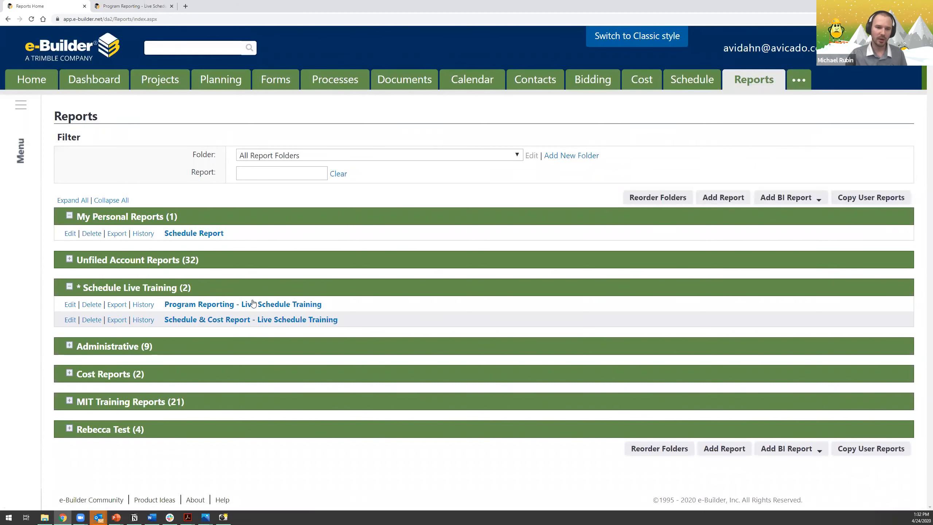
left_click(243, 319)
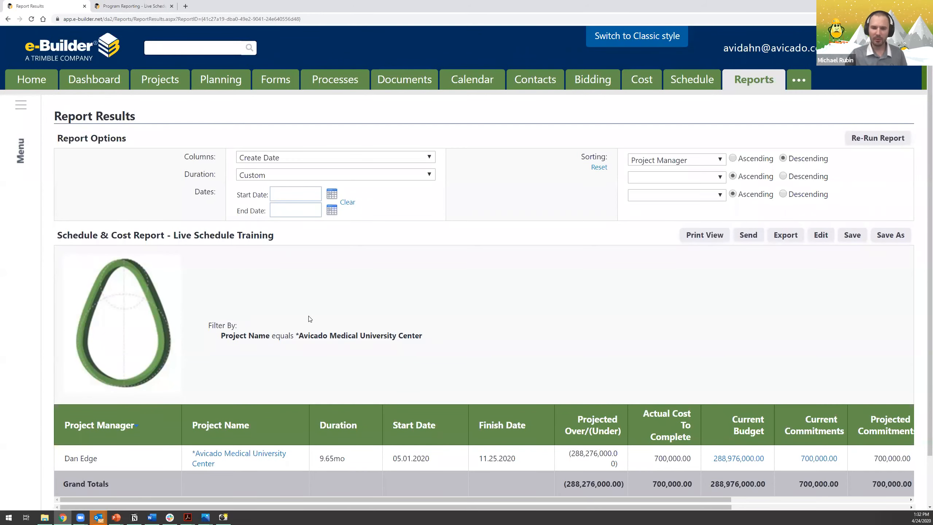
scroll(309, 319, "down", 2)
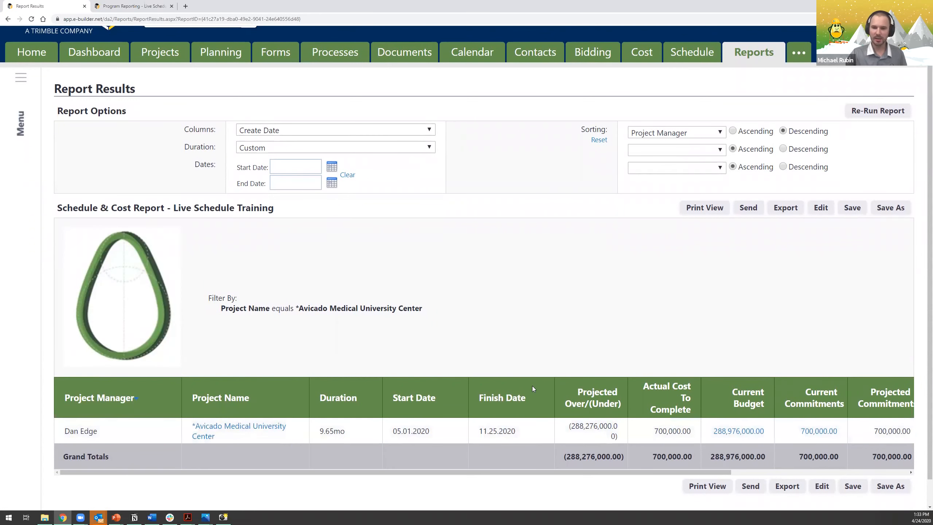
left_click_drag(614, 468, 794, 483)
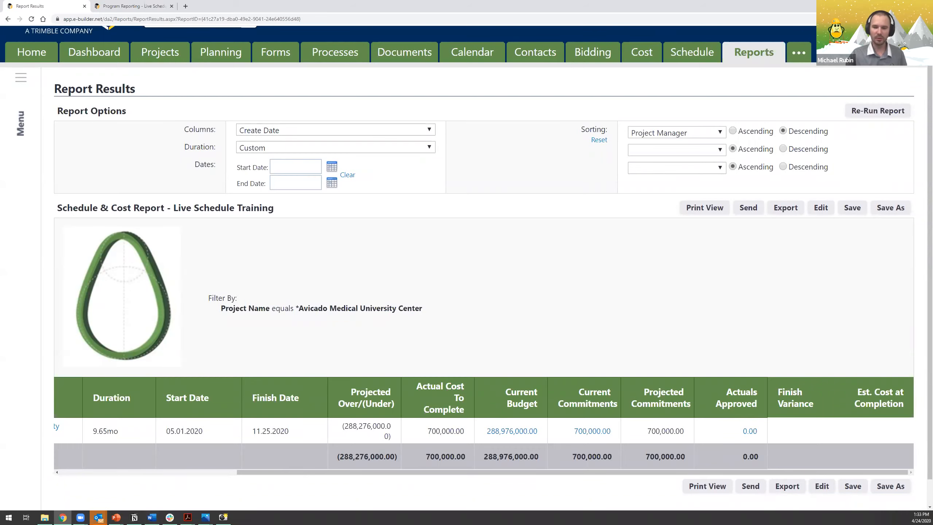
key("alt+Tab")
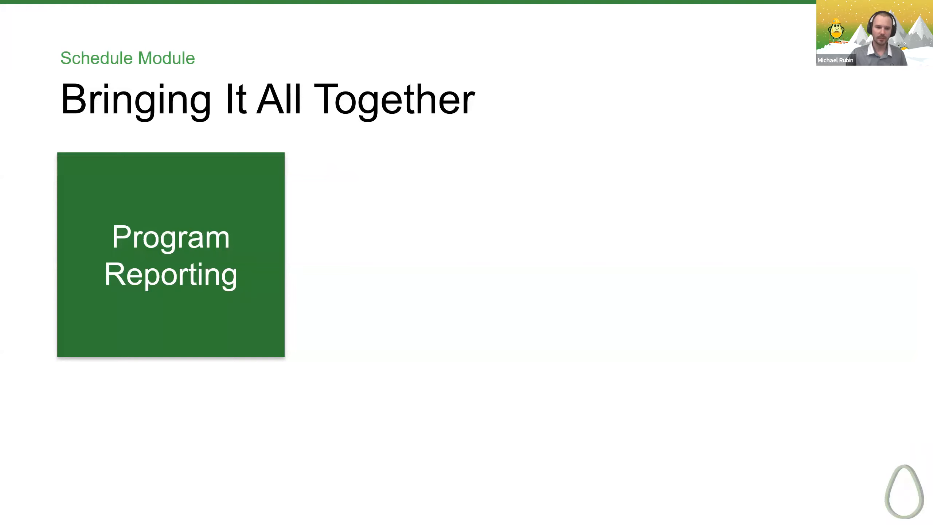
left_click(225, 249)
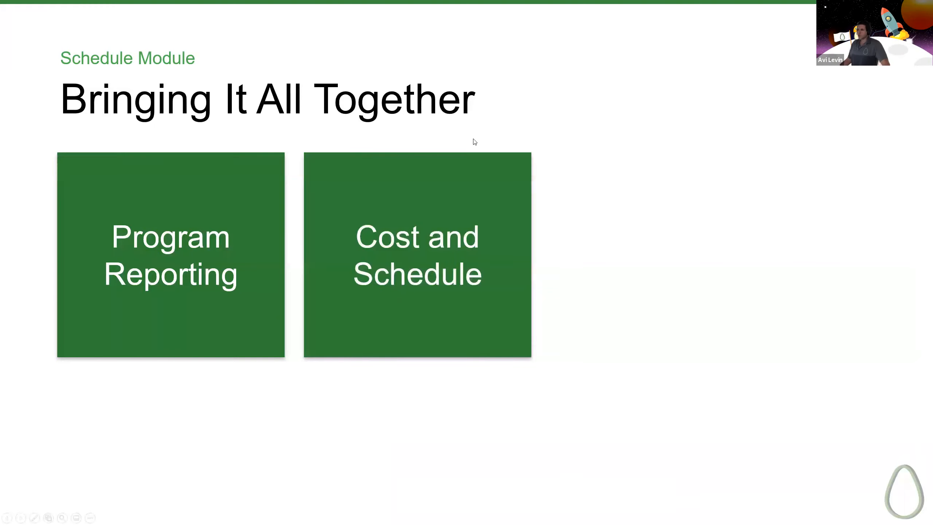
left_click(623, 198)
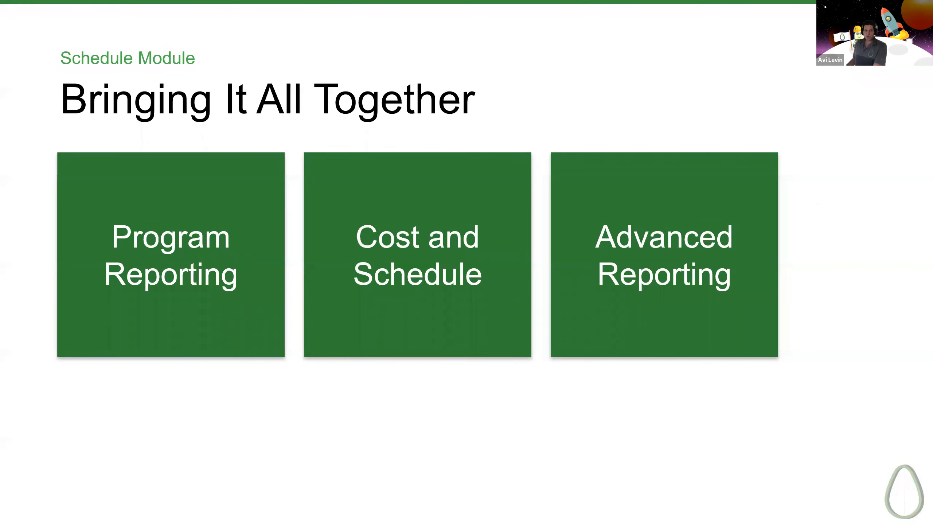
Step: Switch back to e-Builder, open the Testing dashboard and examine the task dates and durations in its Schedule Report
key("alt+Tab")
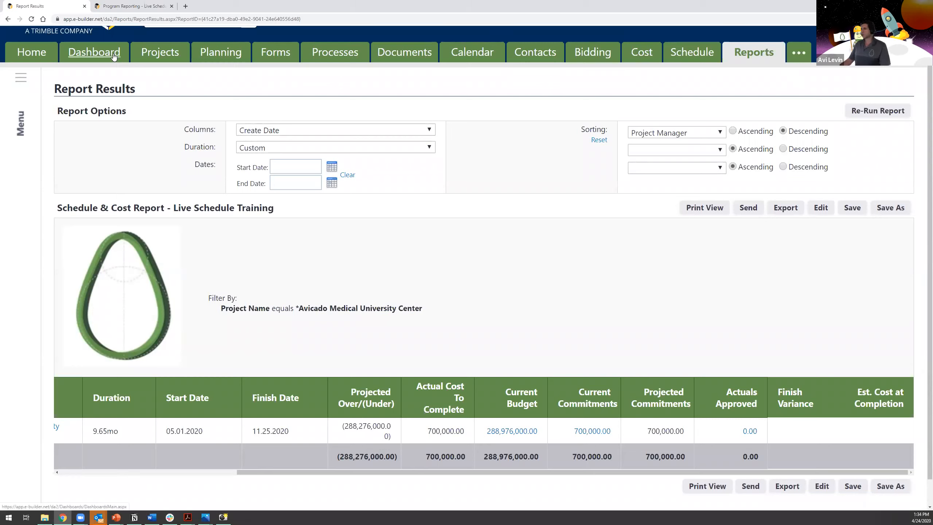
left_click(114, 55)
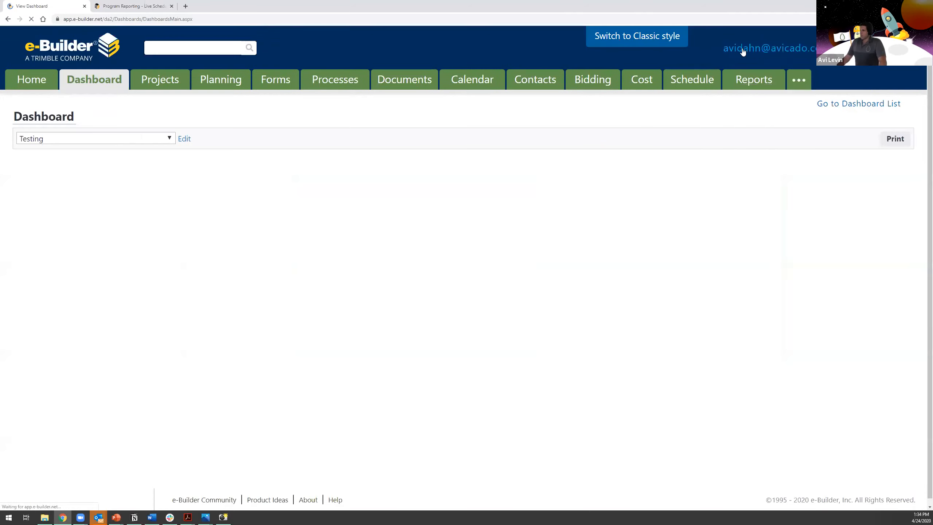
mouse_move(743, 50)
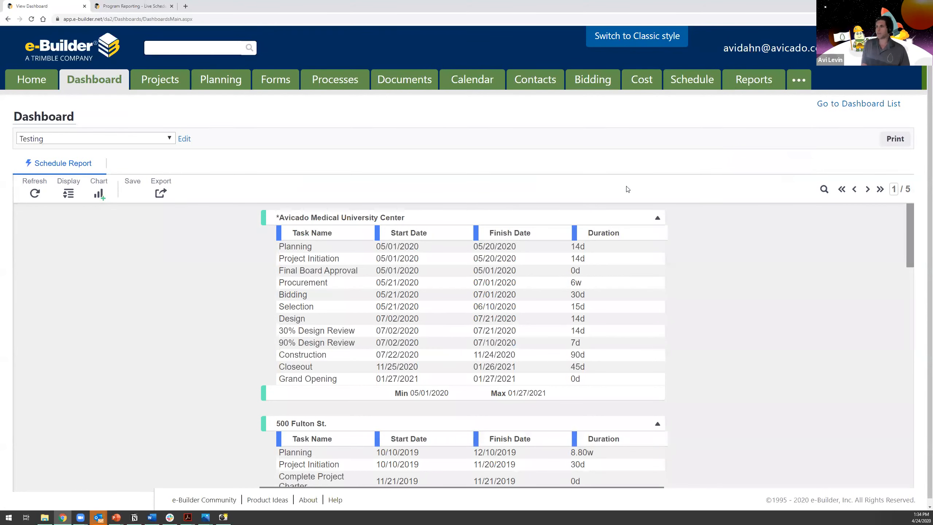
scroll(753, 312, "down", 1)
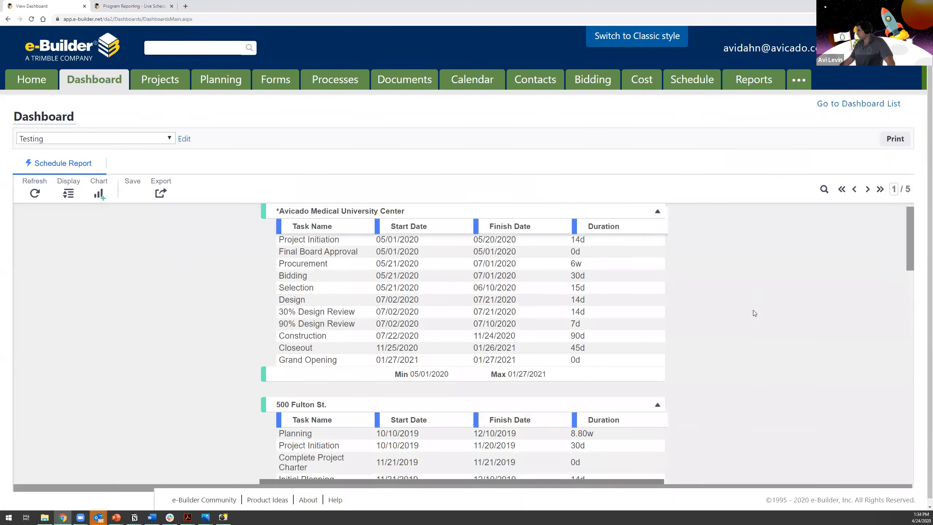
scroll(756, 340, "up", 1)
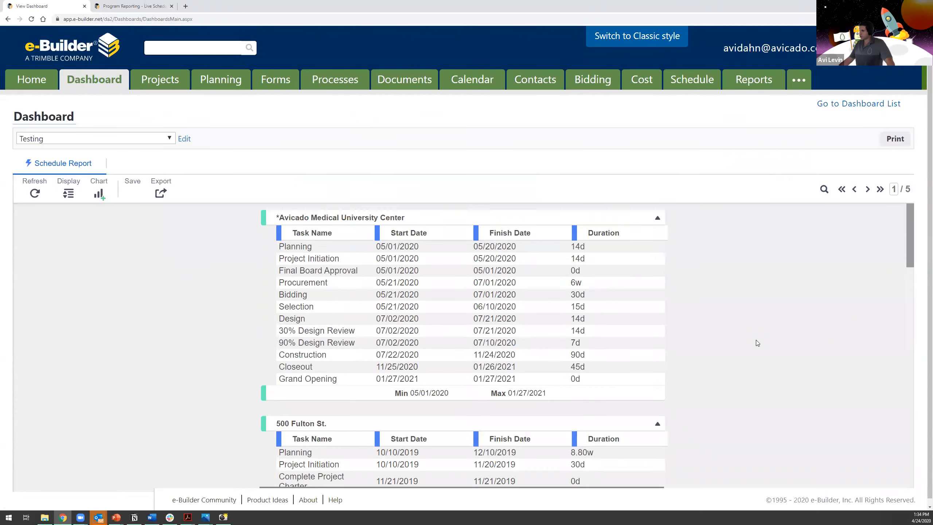
Step: Collapse the task rows of each project from *Avicado Medical University Center through Avicadotel Phase 1 Renovations in the dashboard's Schedule Report
left_click(657, 218)
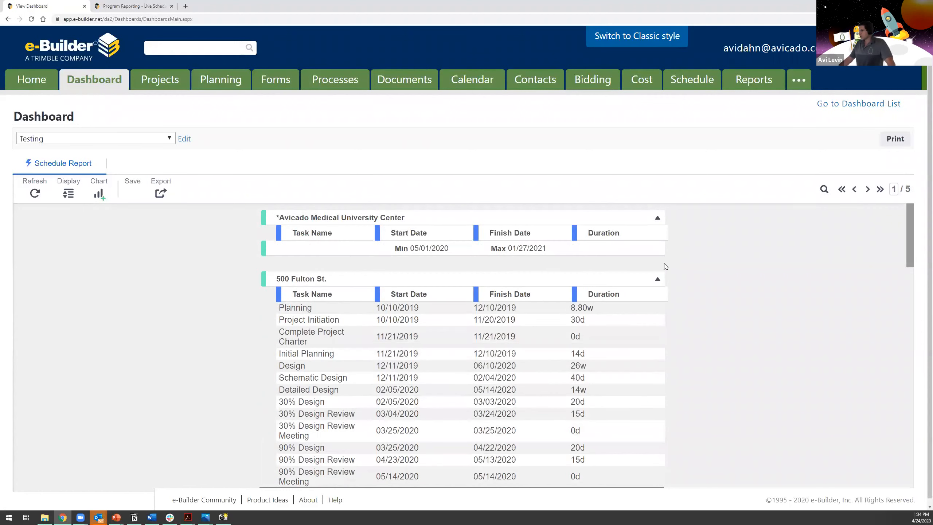
scroll(668, 357, "down", 3)
left_click(657, 279)
left_click(657, 340)
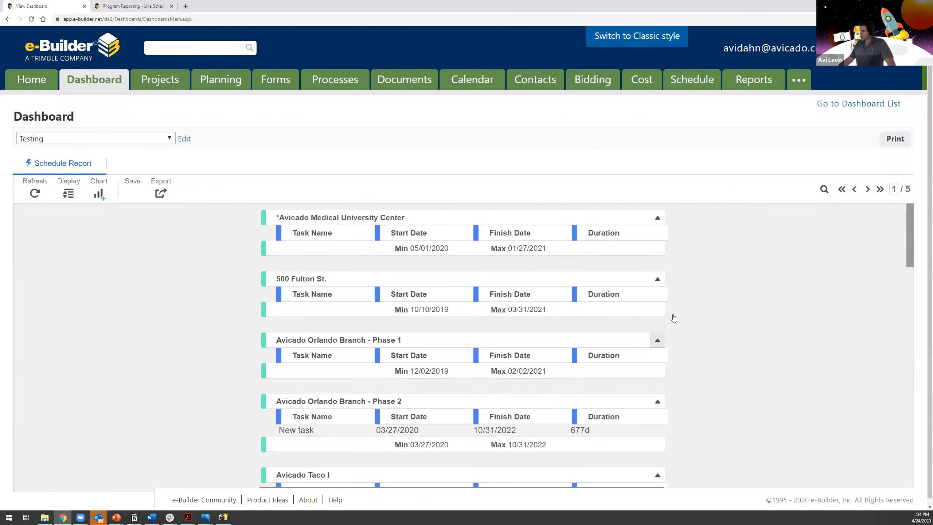
left_click(658, 381)
scroll(658, 402, "down", 1)
left_click(657, 402)
scroll(660, 384, "down", 1)
left_click(658, 387)
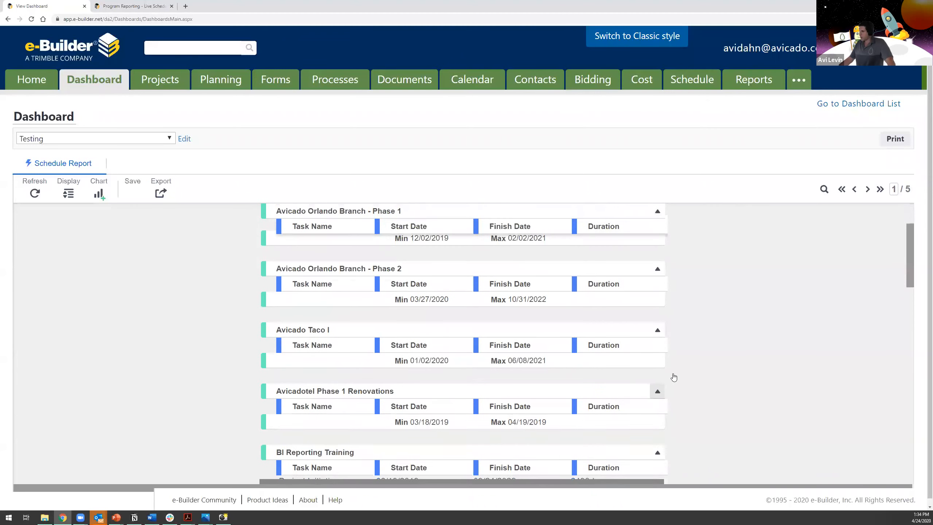
scroll(683, 386, "down", 1)
scroll(688, 384, "up", 2)
scroll(688, 384, "up", 3)
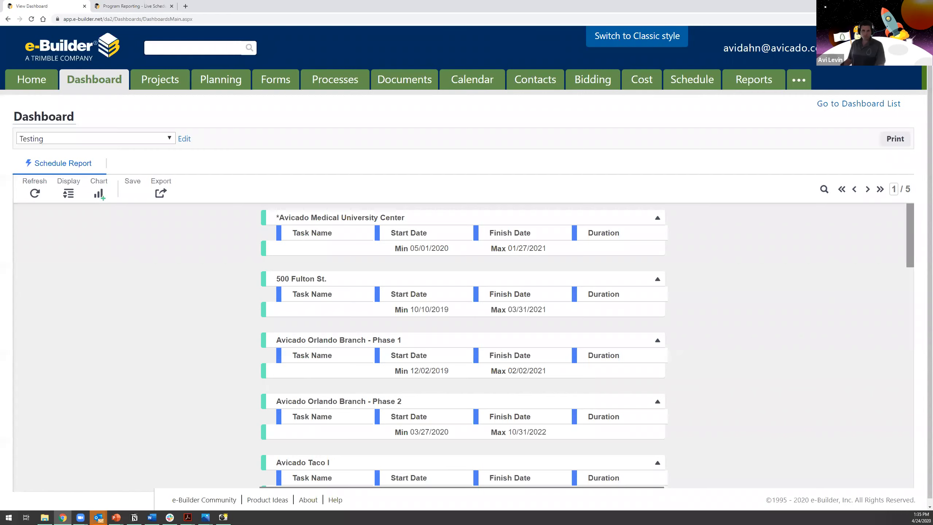
key("alt+Tab")
key("Right")
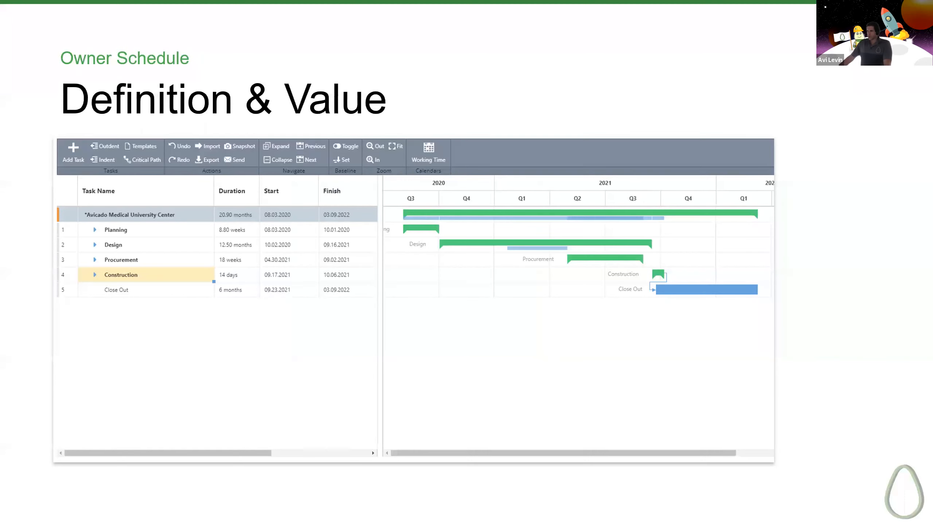
key("Right")
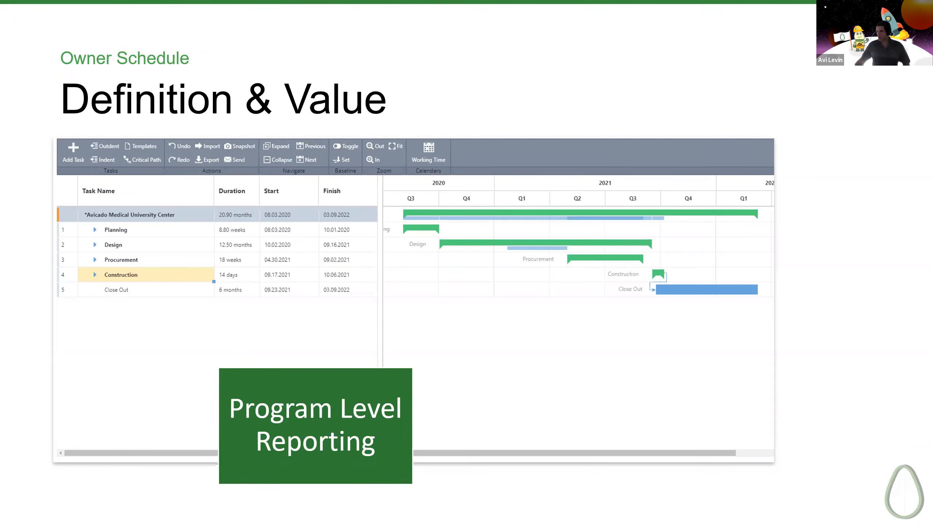
key("Right")
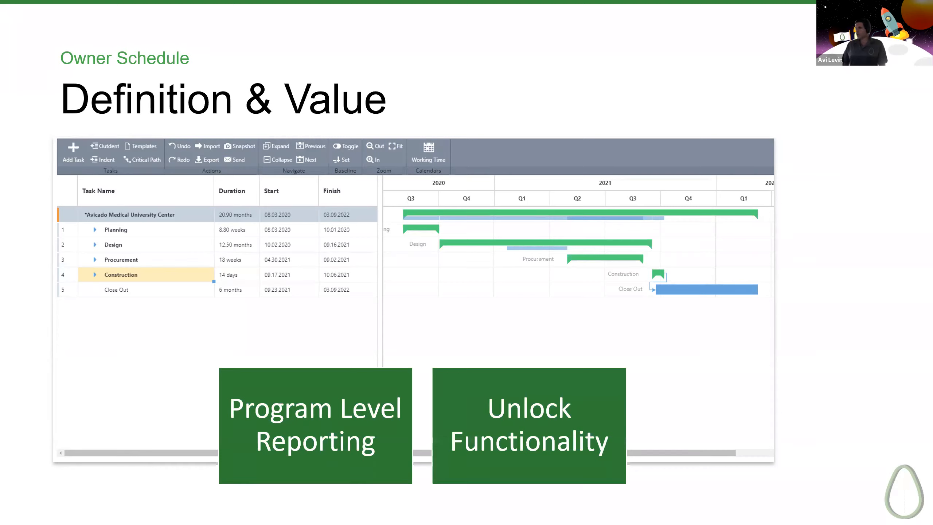